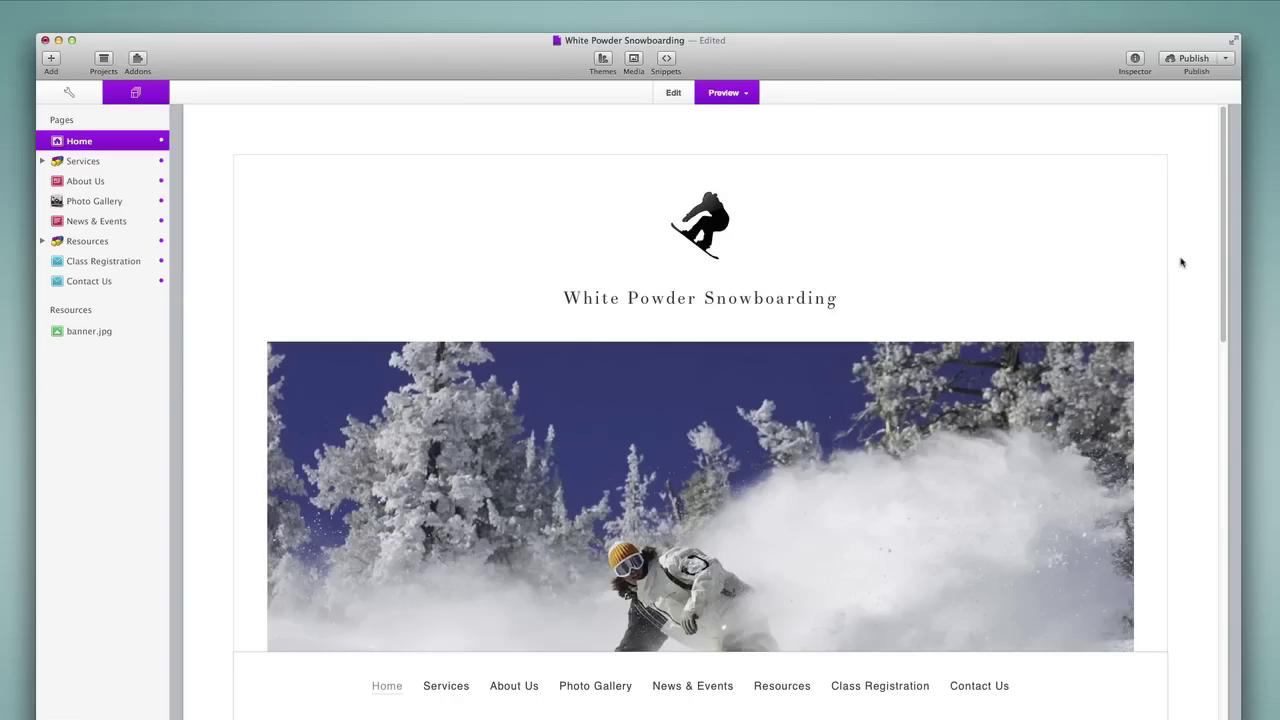
# - Open the Manage Addons window from the Add menu
pyautogui.click(51, 61)
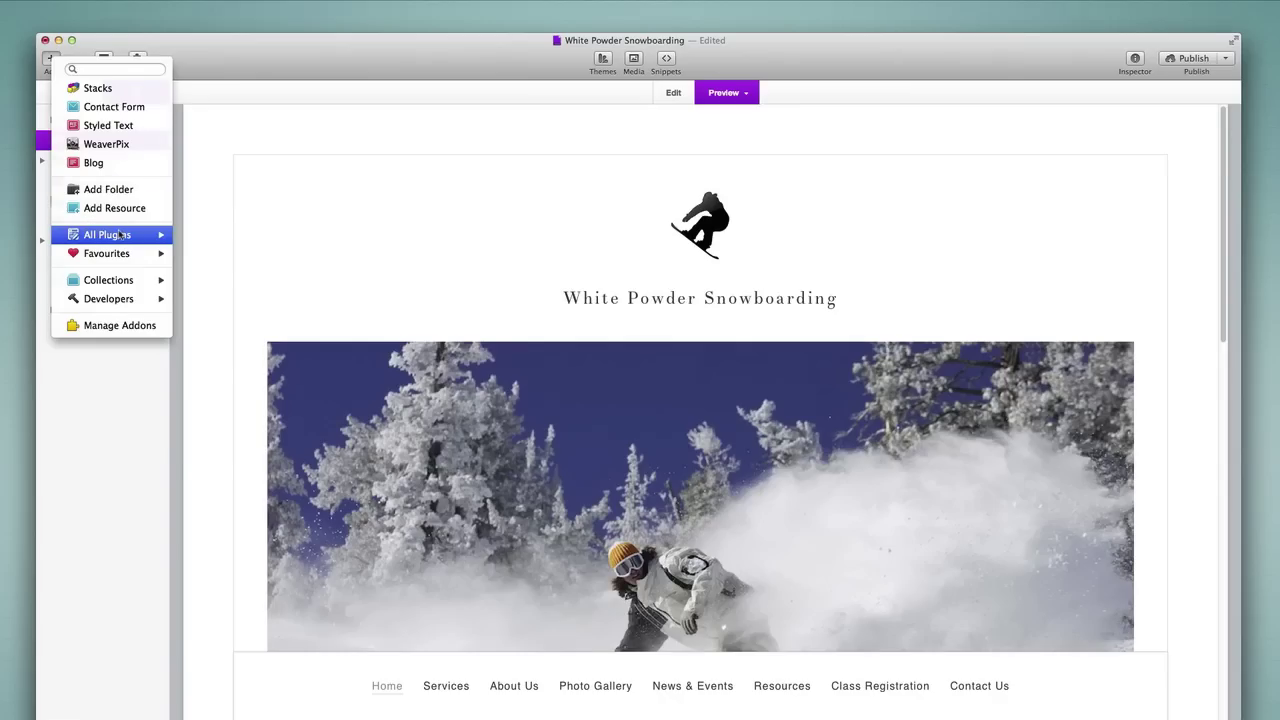
pyautogui.moveTo(121, 235)
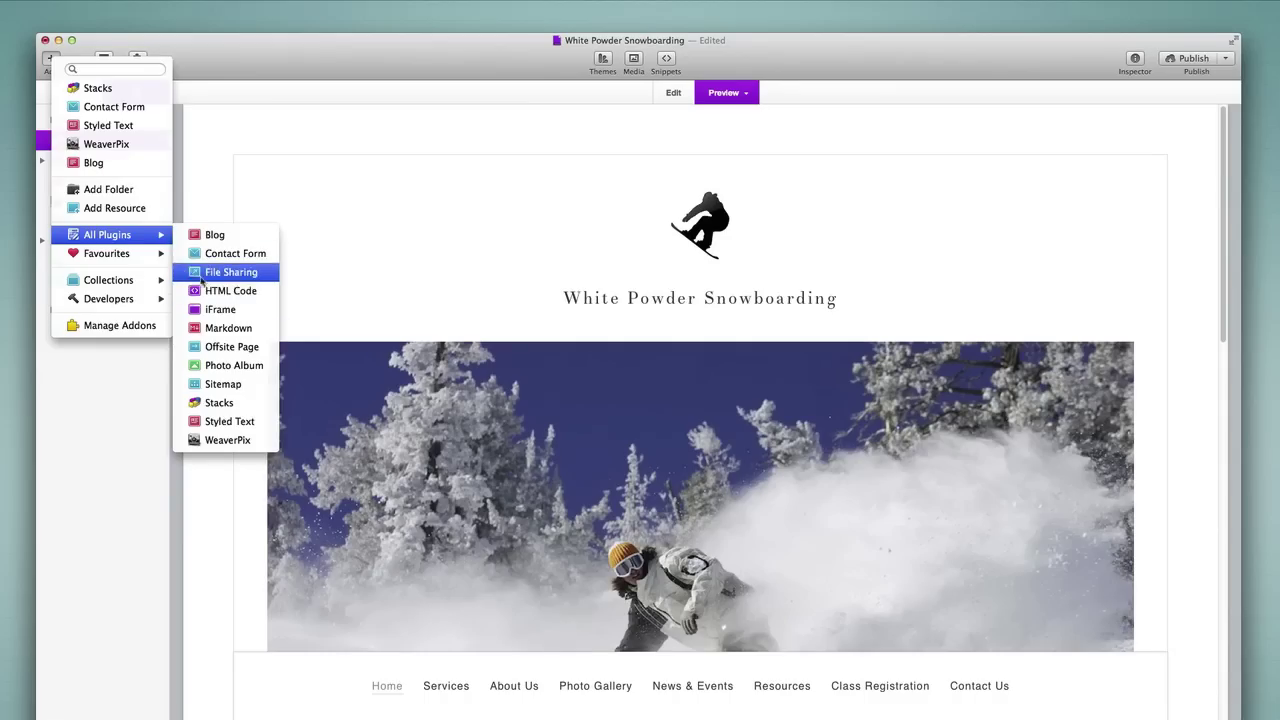
pyautogui.moveTo(118, 257)
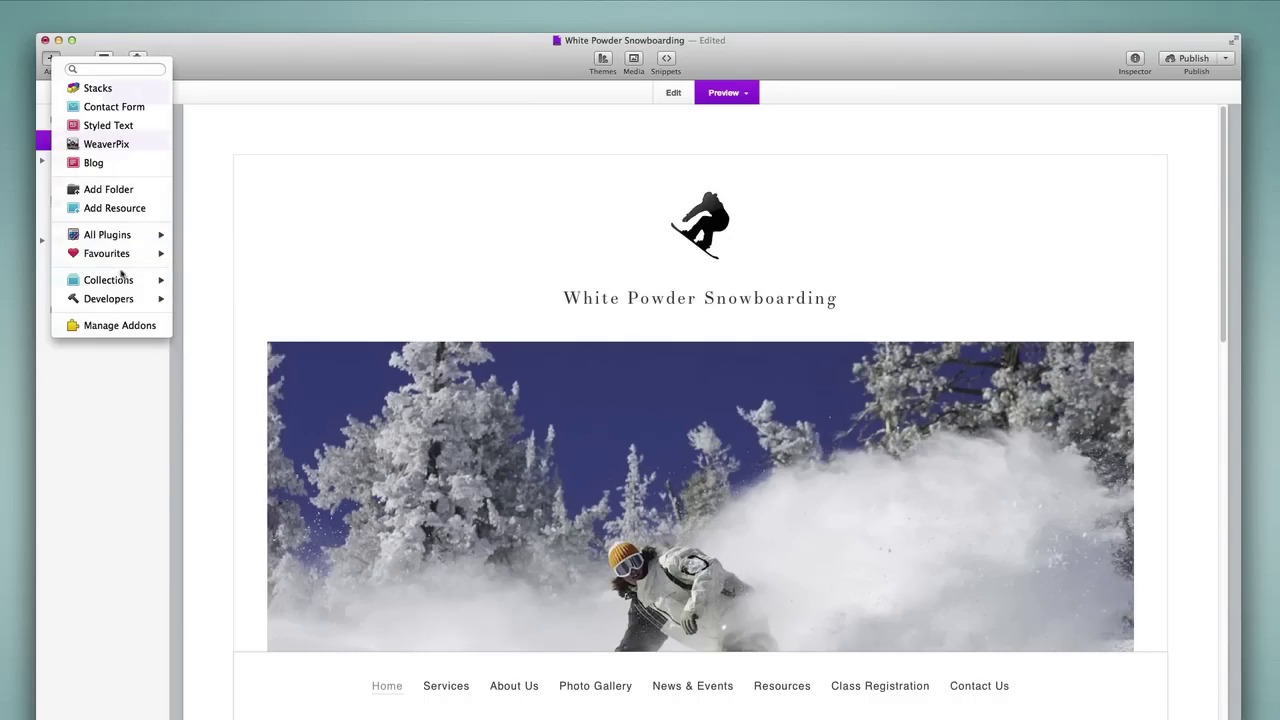
pyautogui.moveTo(122, 281)
pyautogui.moveTo(251, 287)
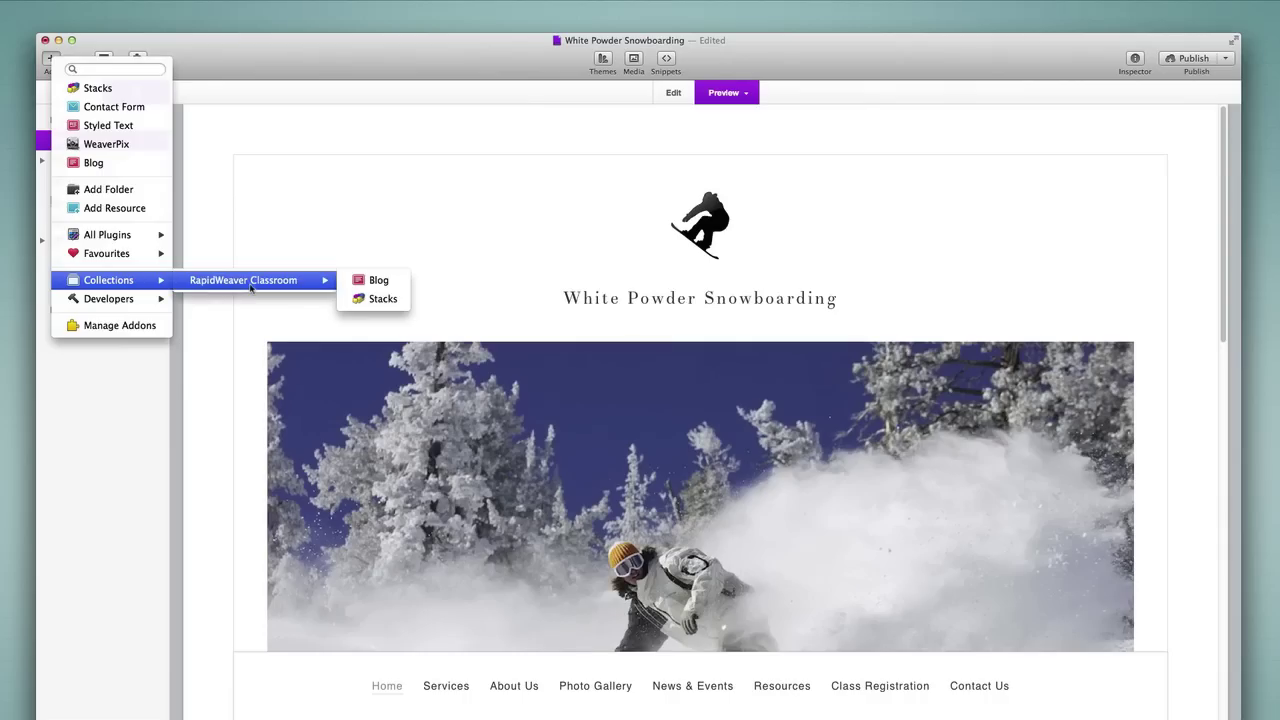
pyautogui.moveTo(165, 298)
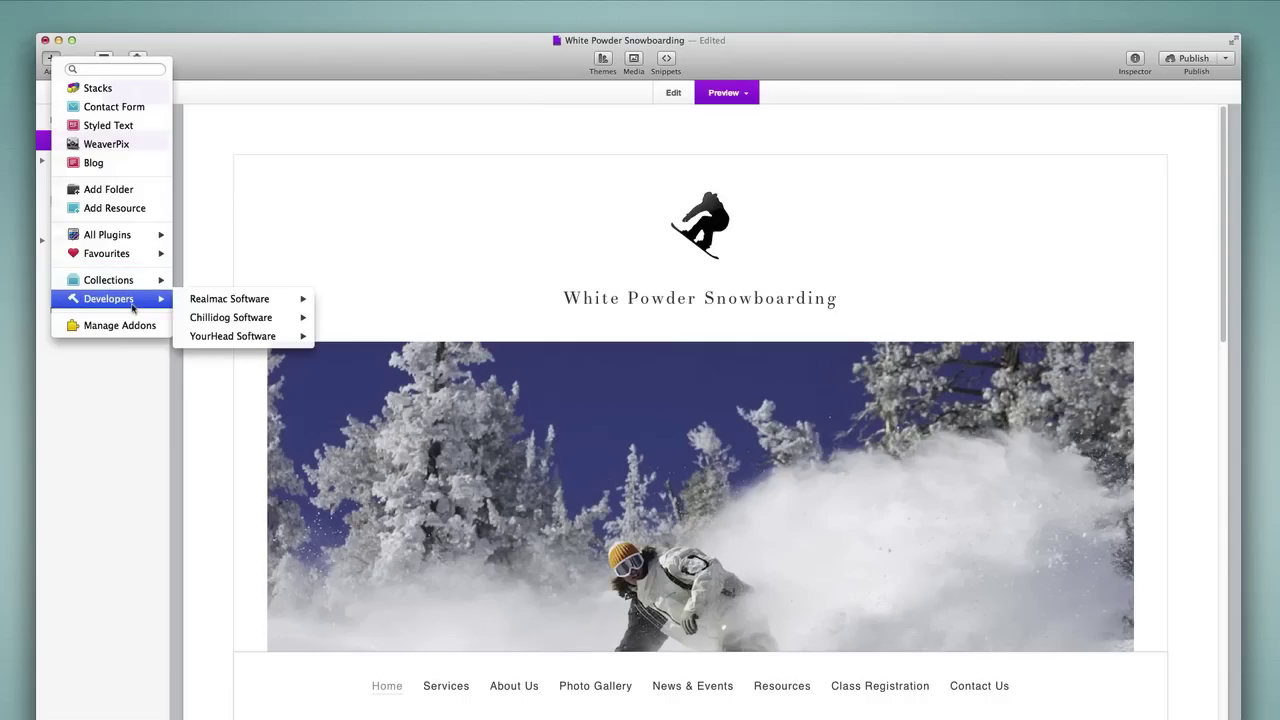
pyautogui.moveTo(236, 338)
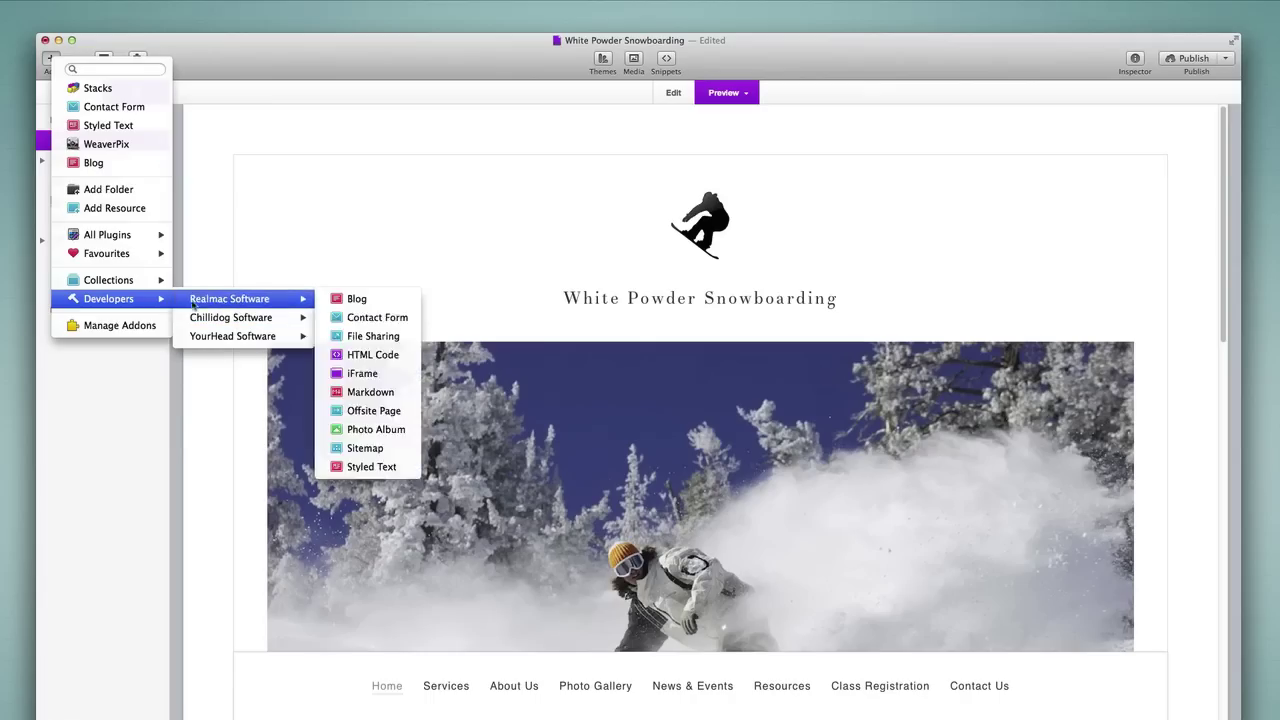
pyautogui.click(109, 326)
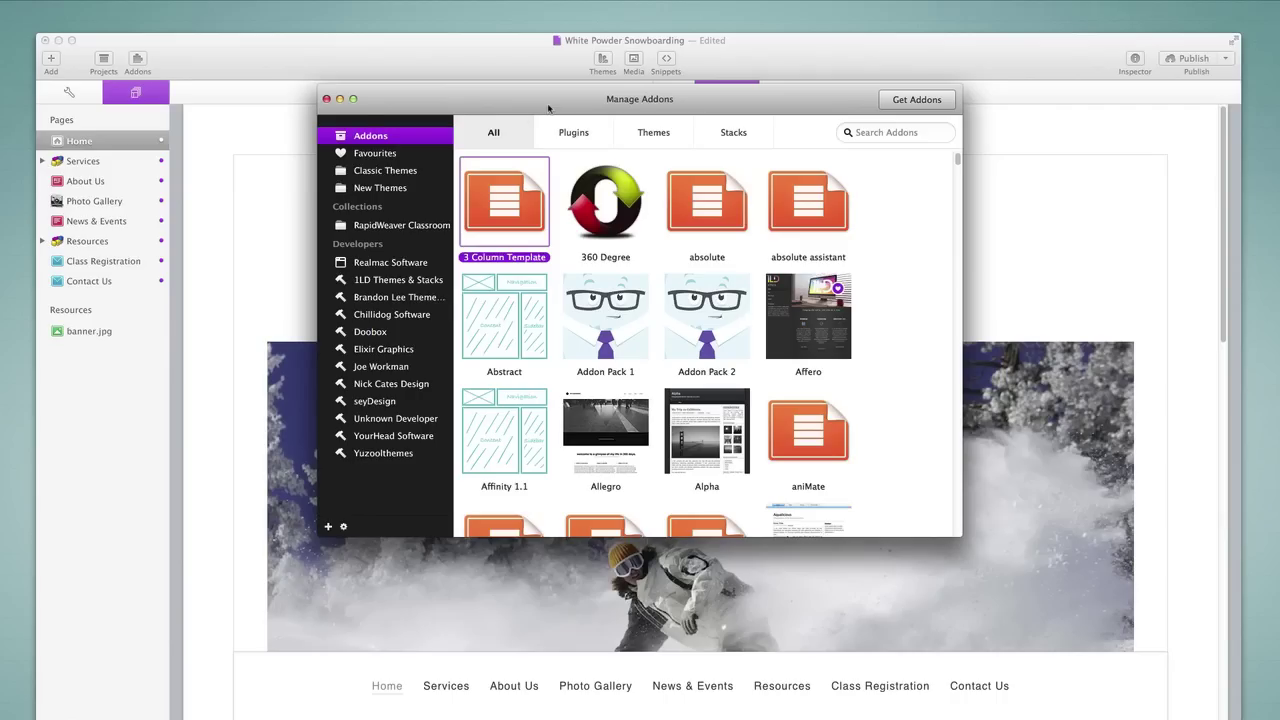
# - Filter the addon library by Plugins, Themes and Stacks, check Favourites, then return to all addons
pyautogui.click(578, 136)
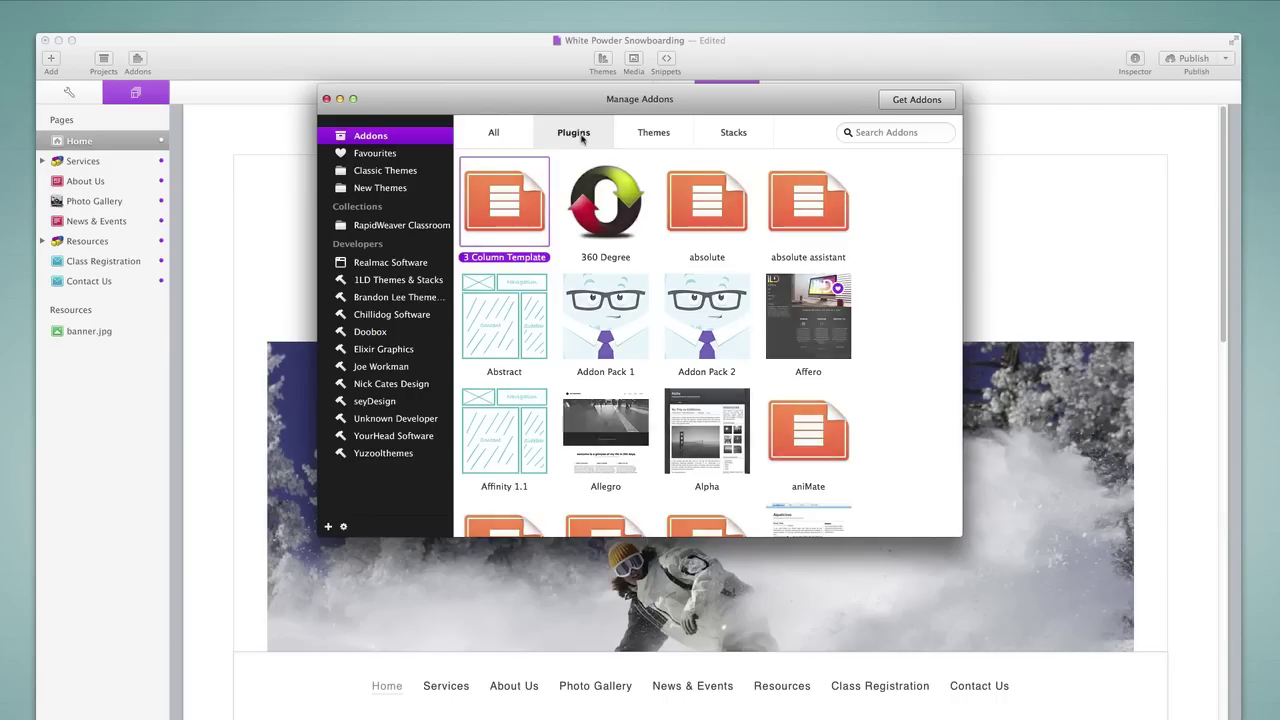
pyautogui.click(652, 141)
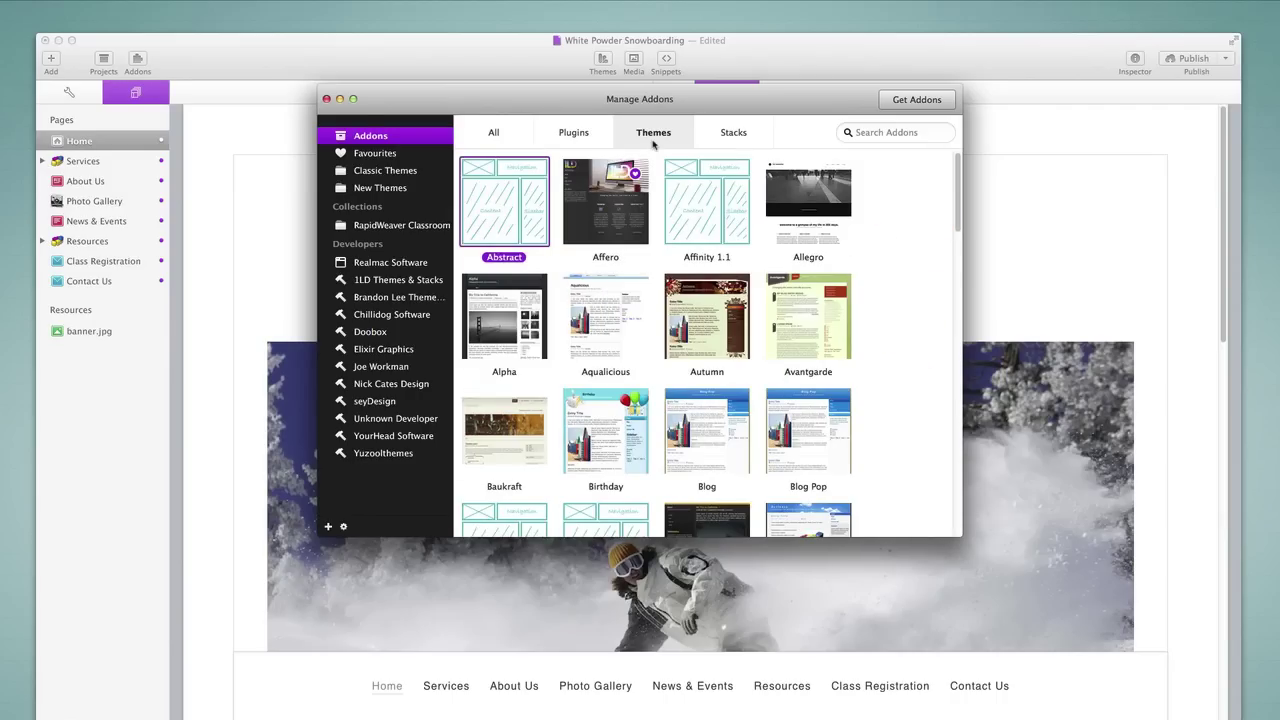
pyautogui.click(737, 144)
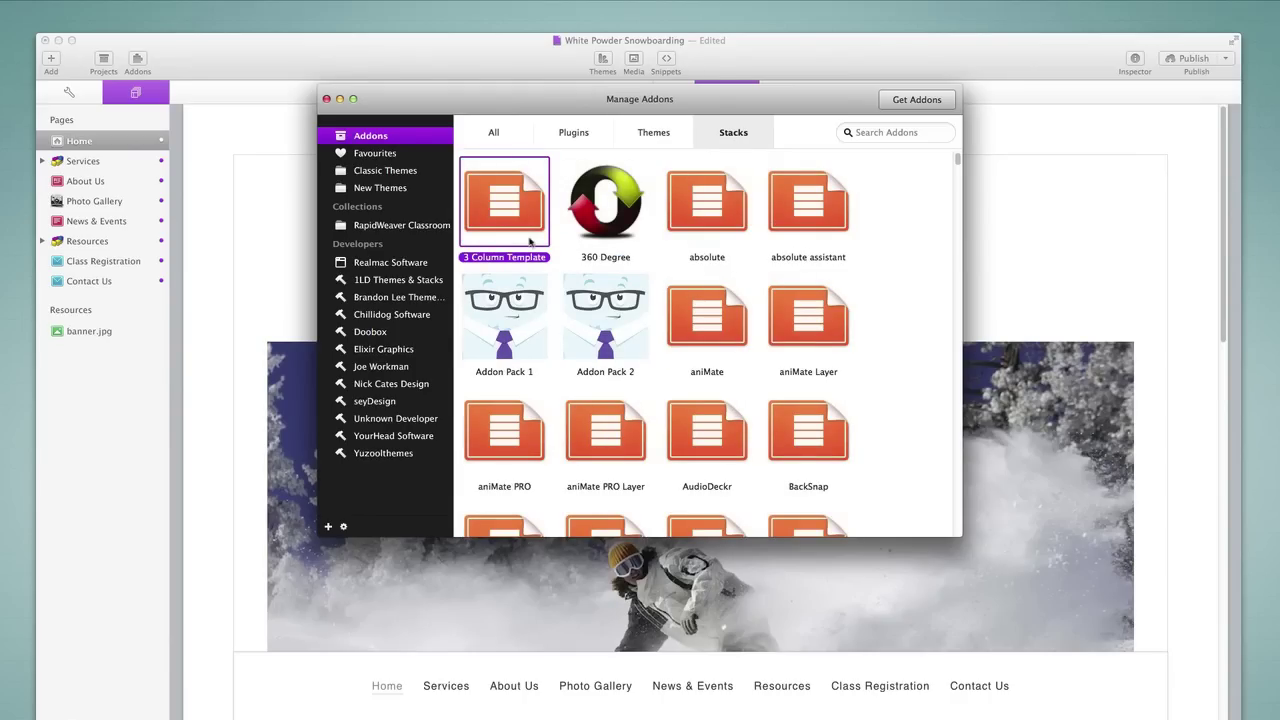
pyautogui.click(379, 157)
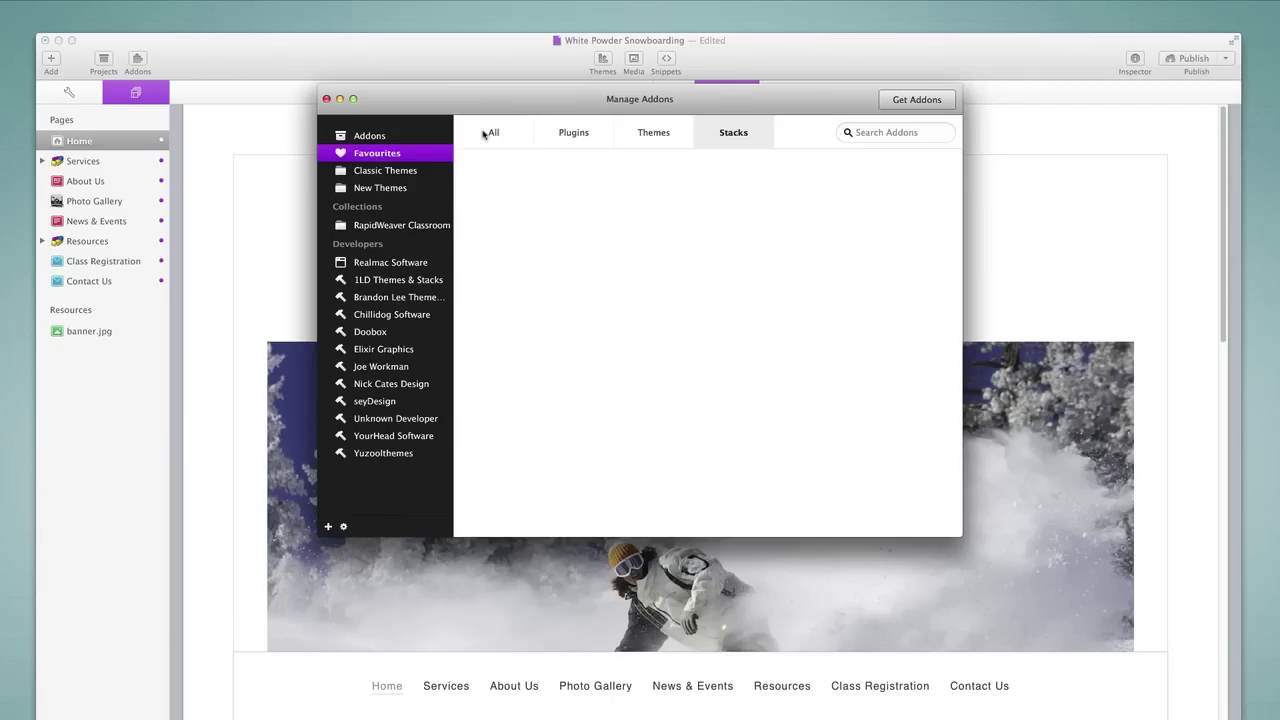
pyautogui.click(486, 134)
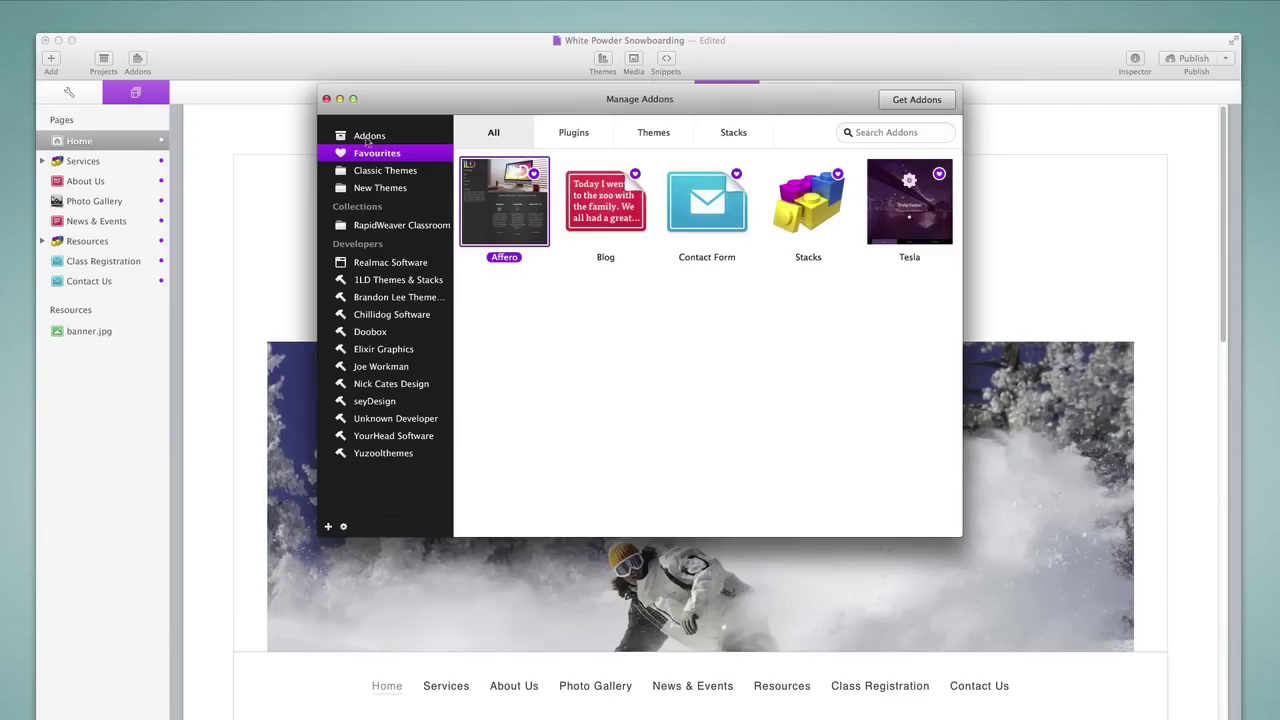
pyautogui.click(366, 138)
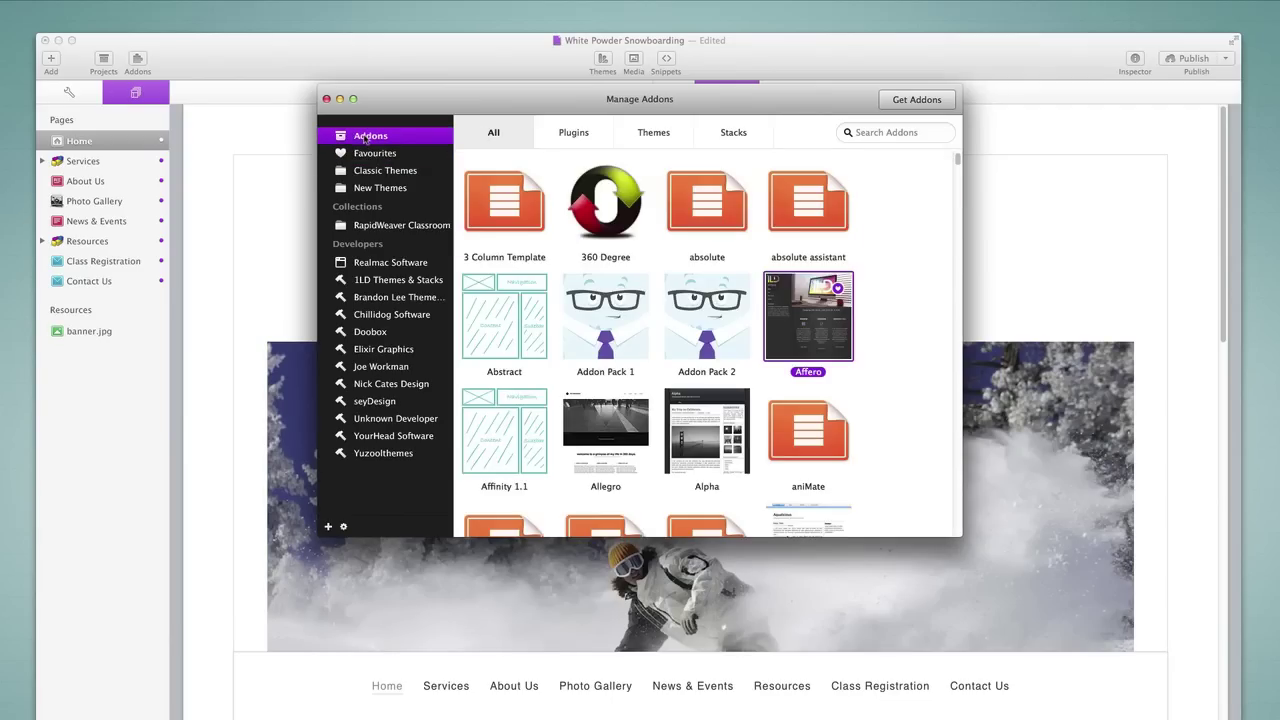
# - Drag Addon Pack 1 into Favourites and view the updated favourites list
pyautogui.click(591, 327)
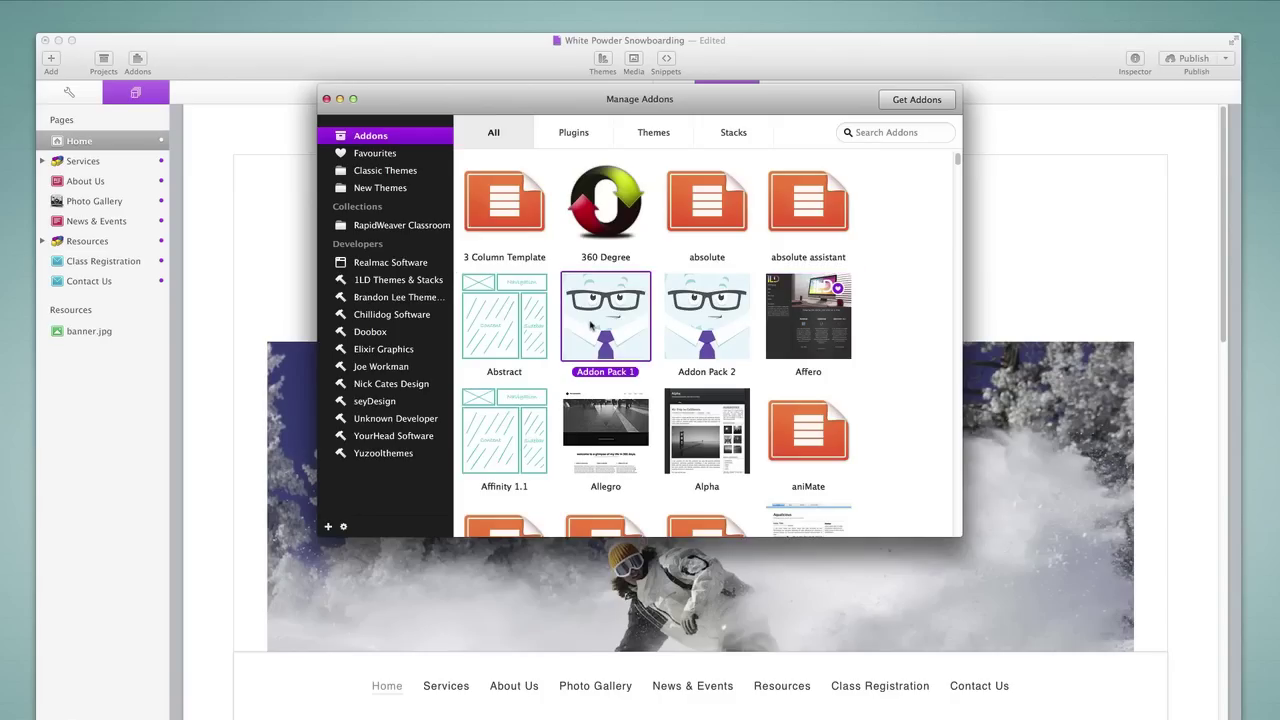
pyautogui.moveTo(620, 335); pyautogui.dragTo(382, 158)
pyautogui.click(383, 158)
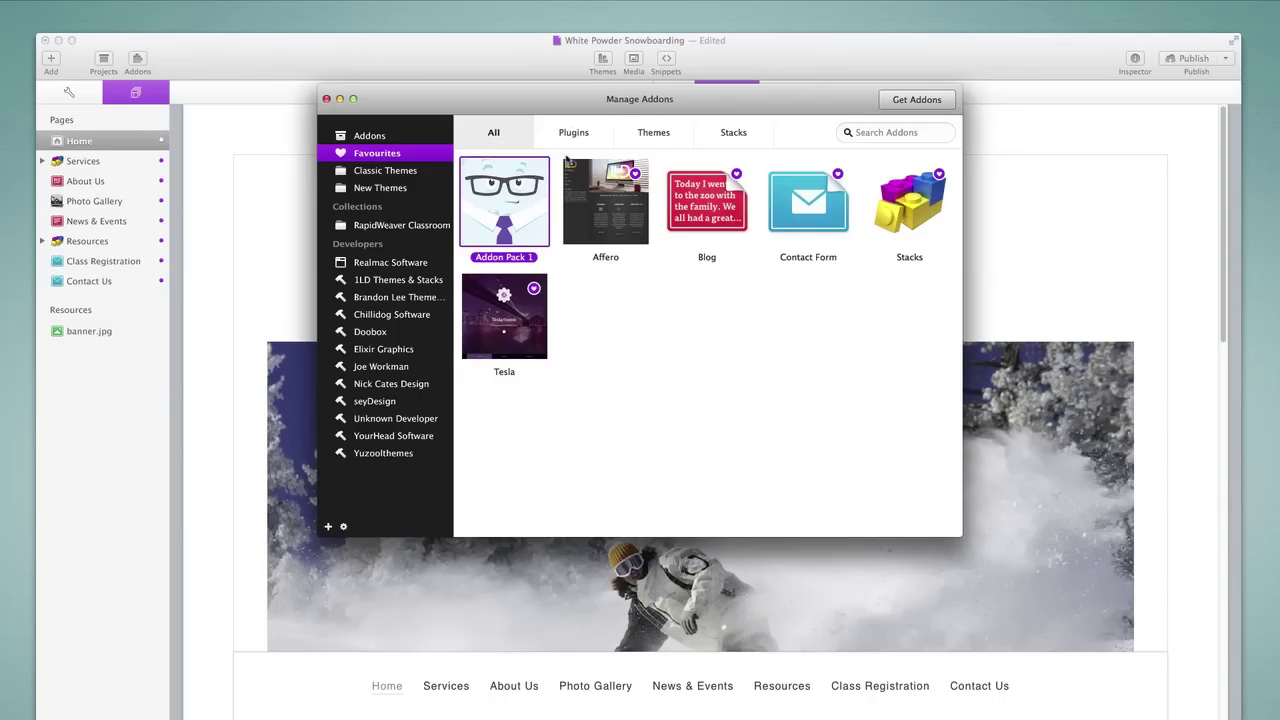
# - Filter favourites by Plugins, Themes and Stacks, show all, then open Classic Themes
pyautogui.click(572, 131)
pyautogui.click(672, 134)
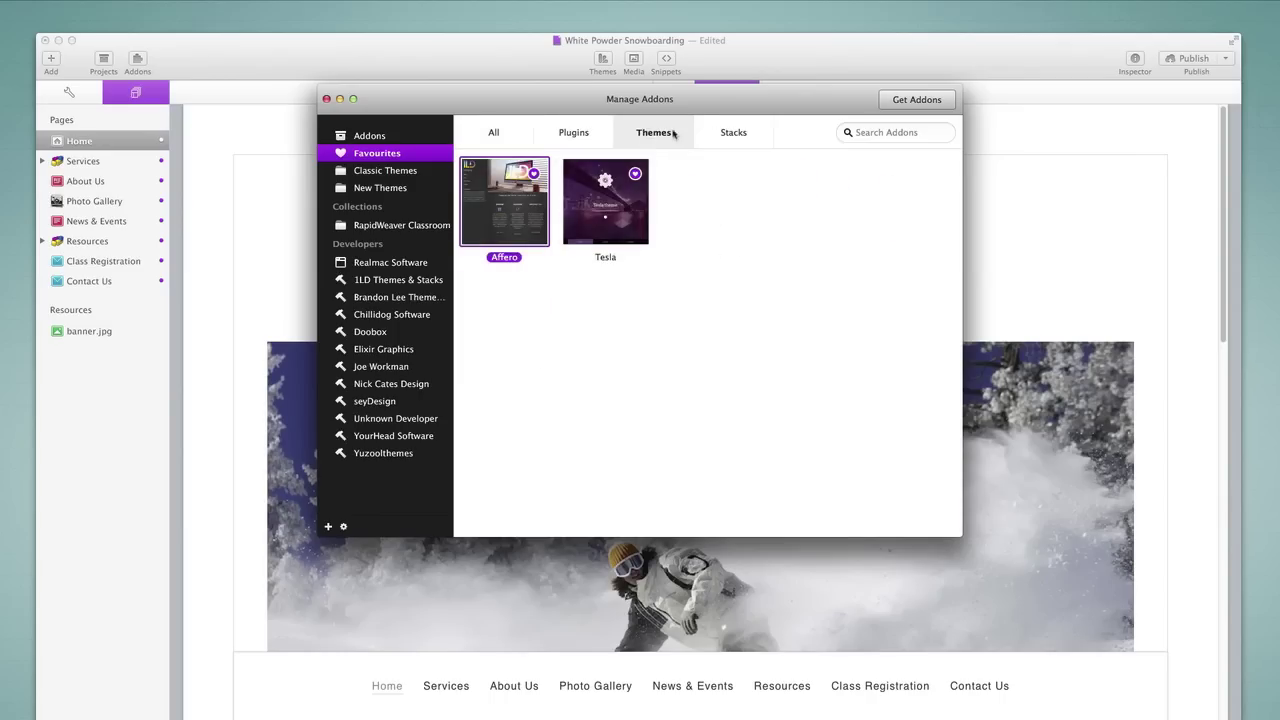
pyautogui.click(730, 133)
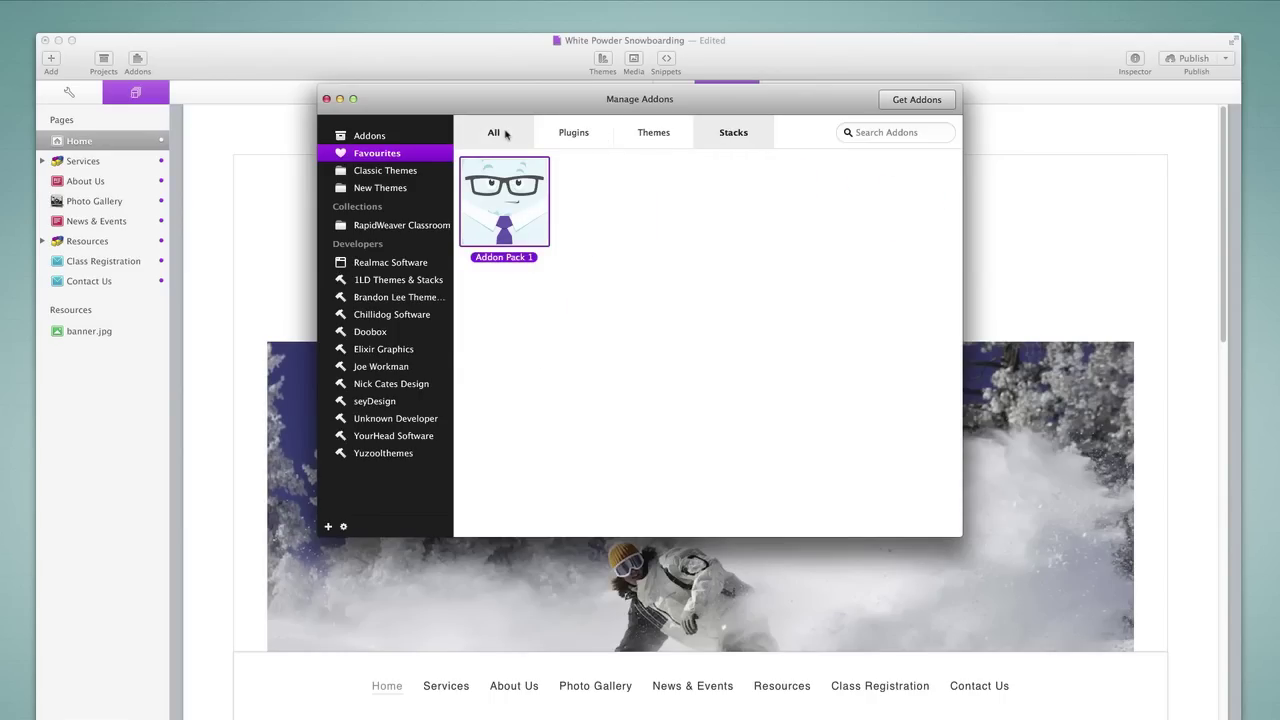
pyautogui.click(500, 133)
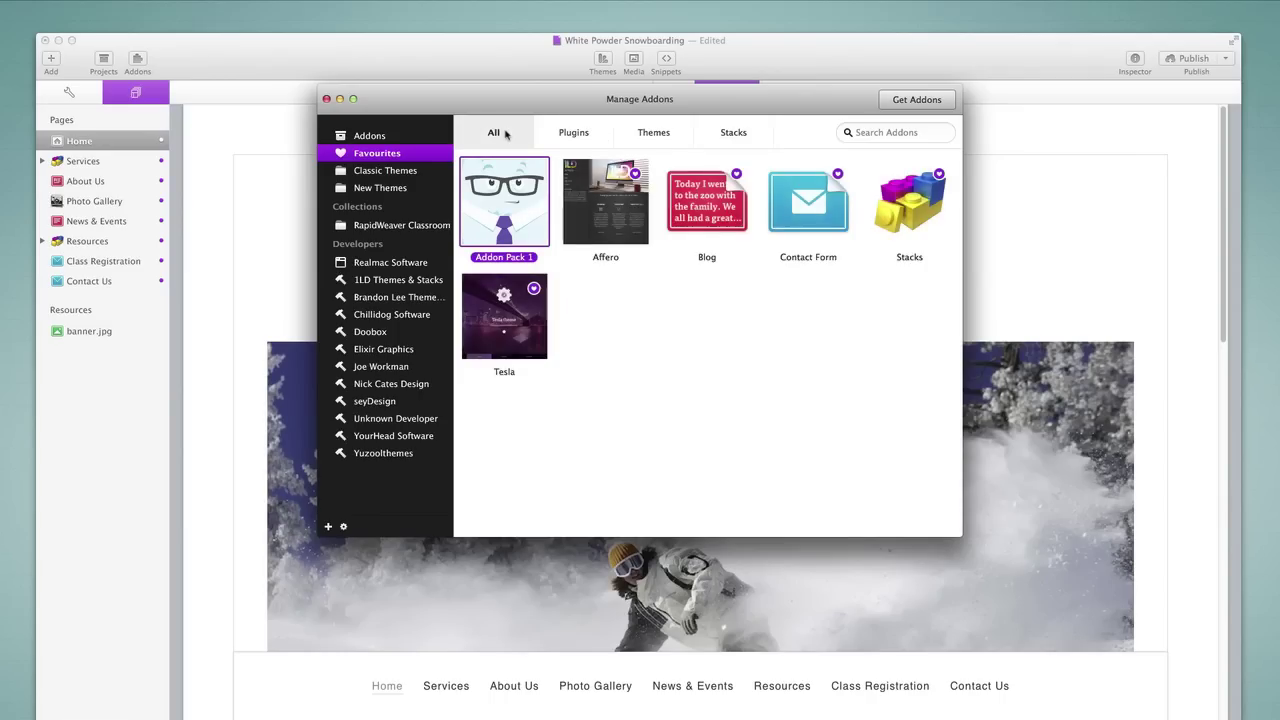
pyautogui.click(403, 171)
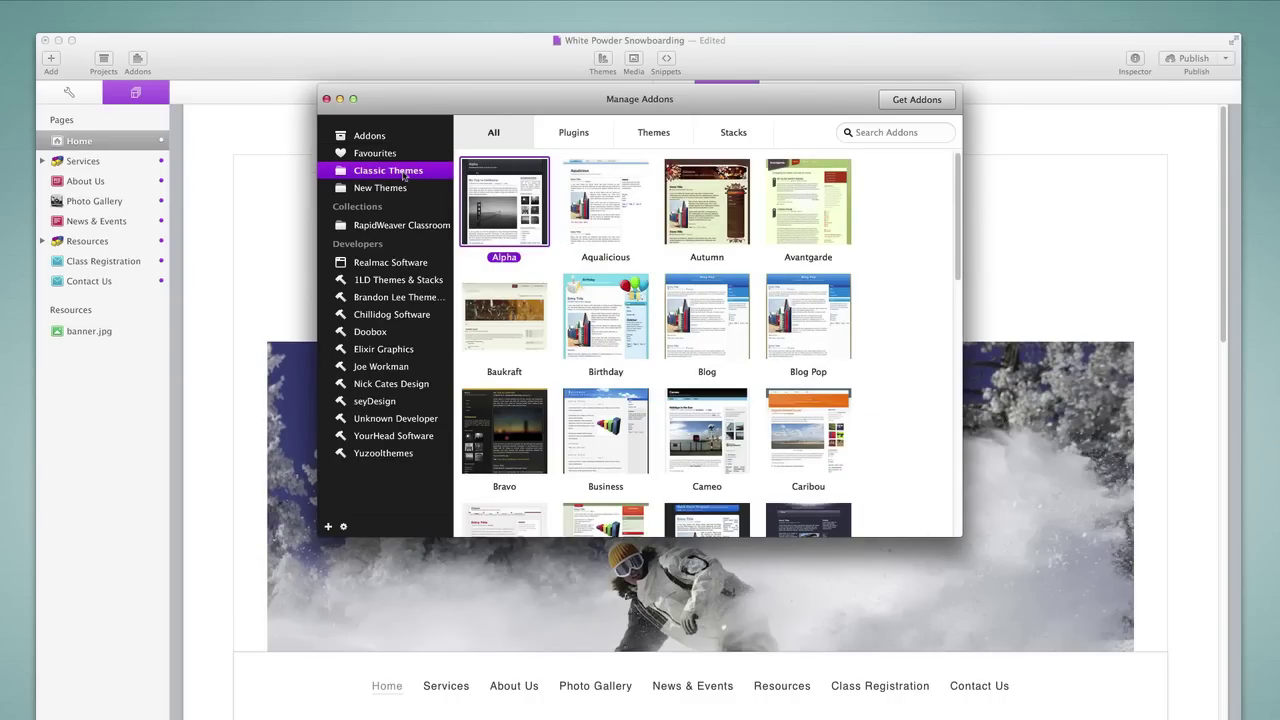
# - Browse the New Themes collection, then the RapidWeaver Classroom collection (Blog, Bricks, Stacks, Tesla)
pyautogui.click(399, 187)
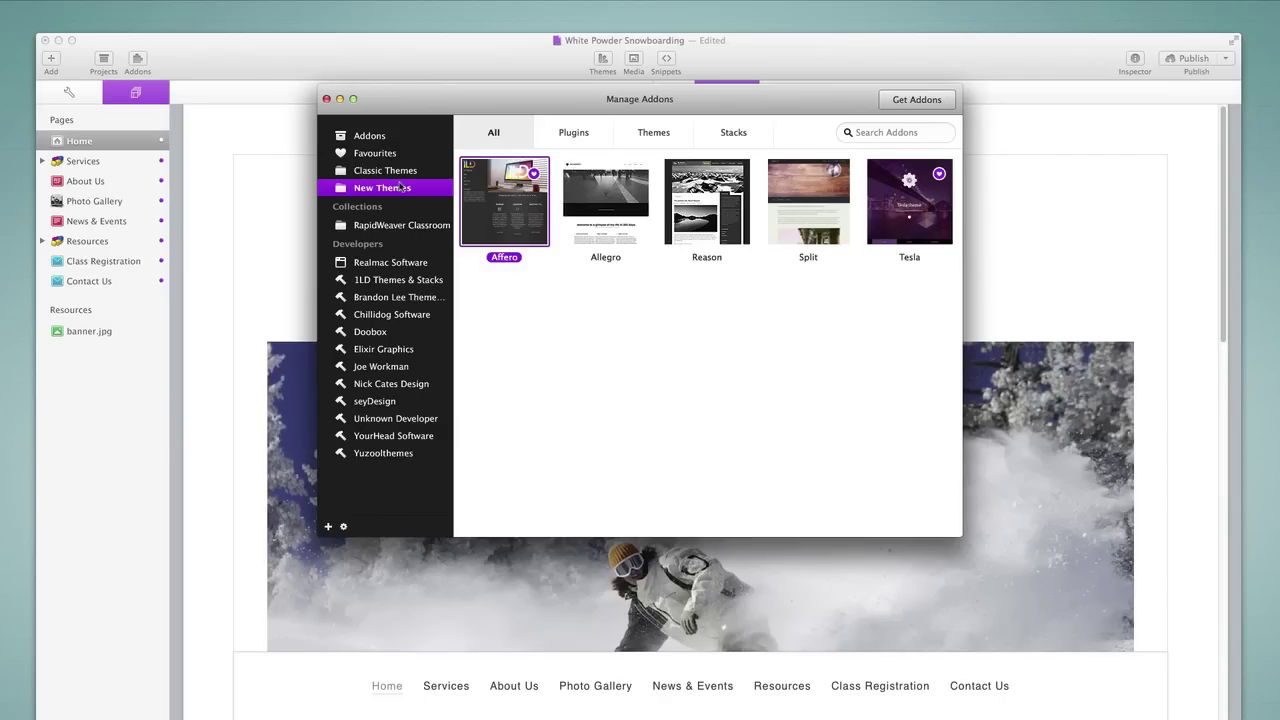
pyautogui.click(400, 228)
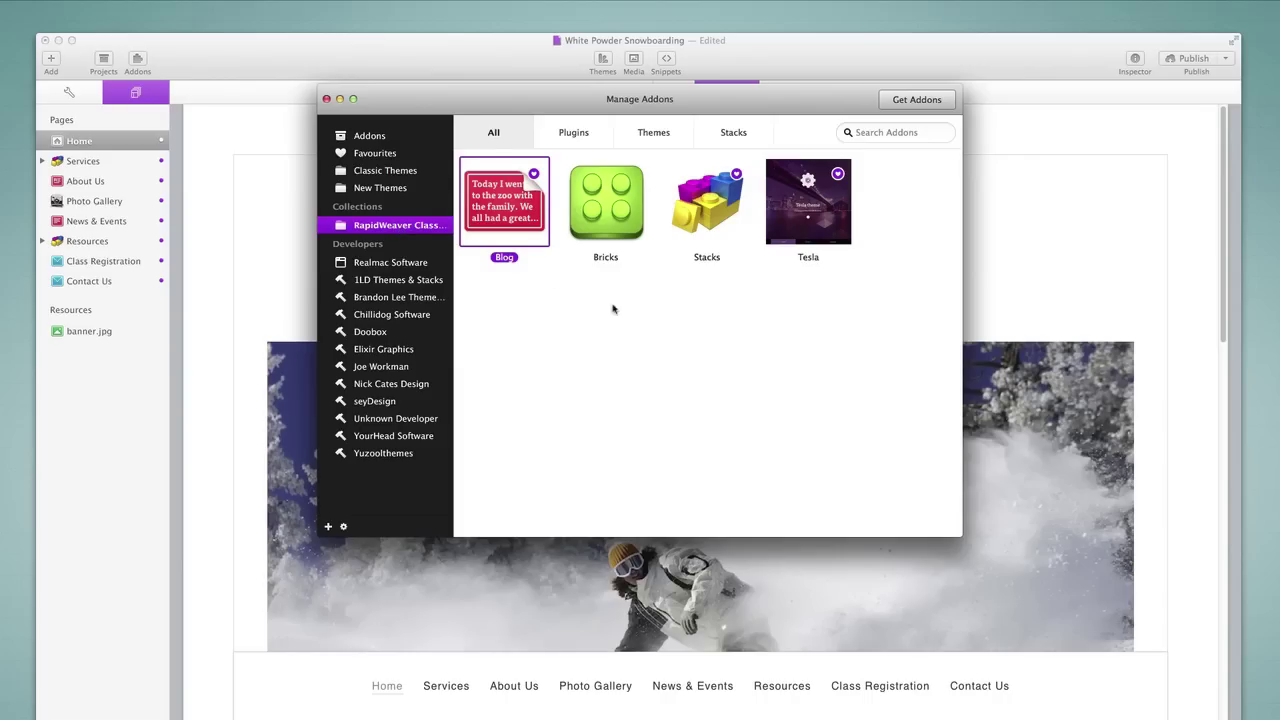
pyautogui.click(326, 99)
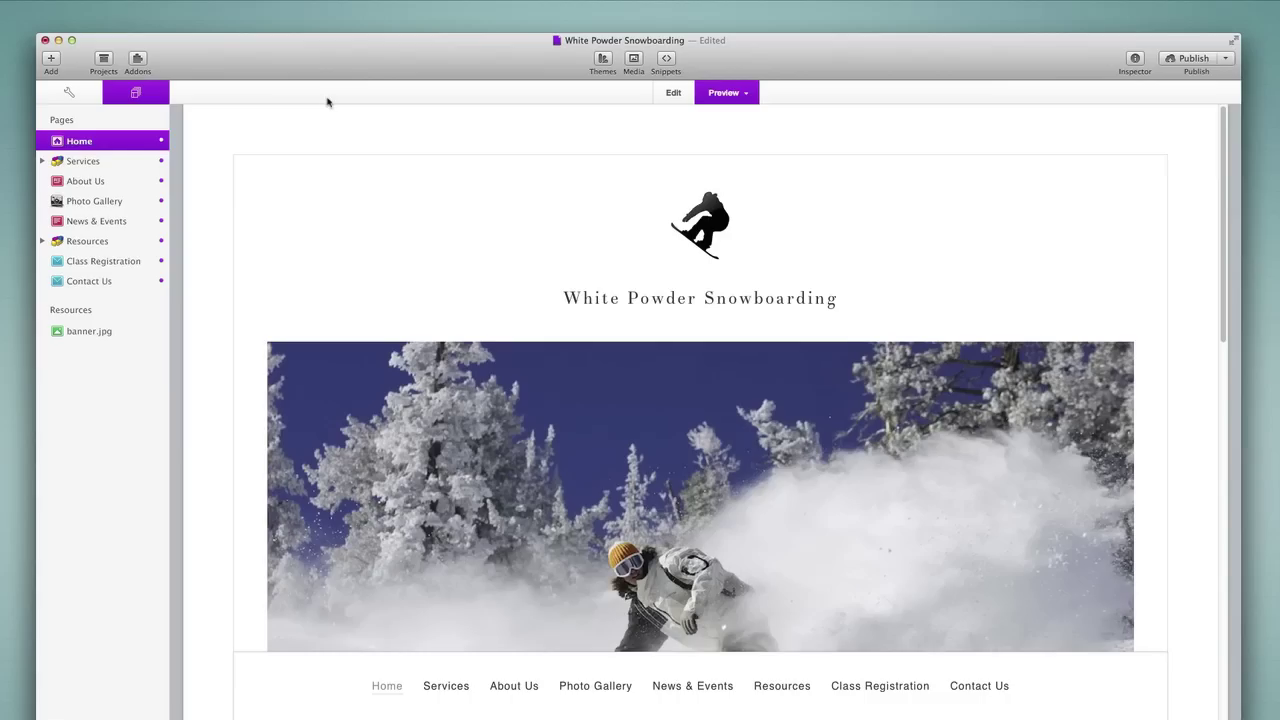
pyautogui.click(52, 60)
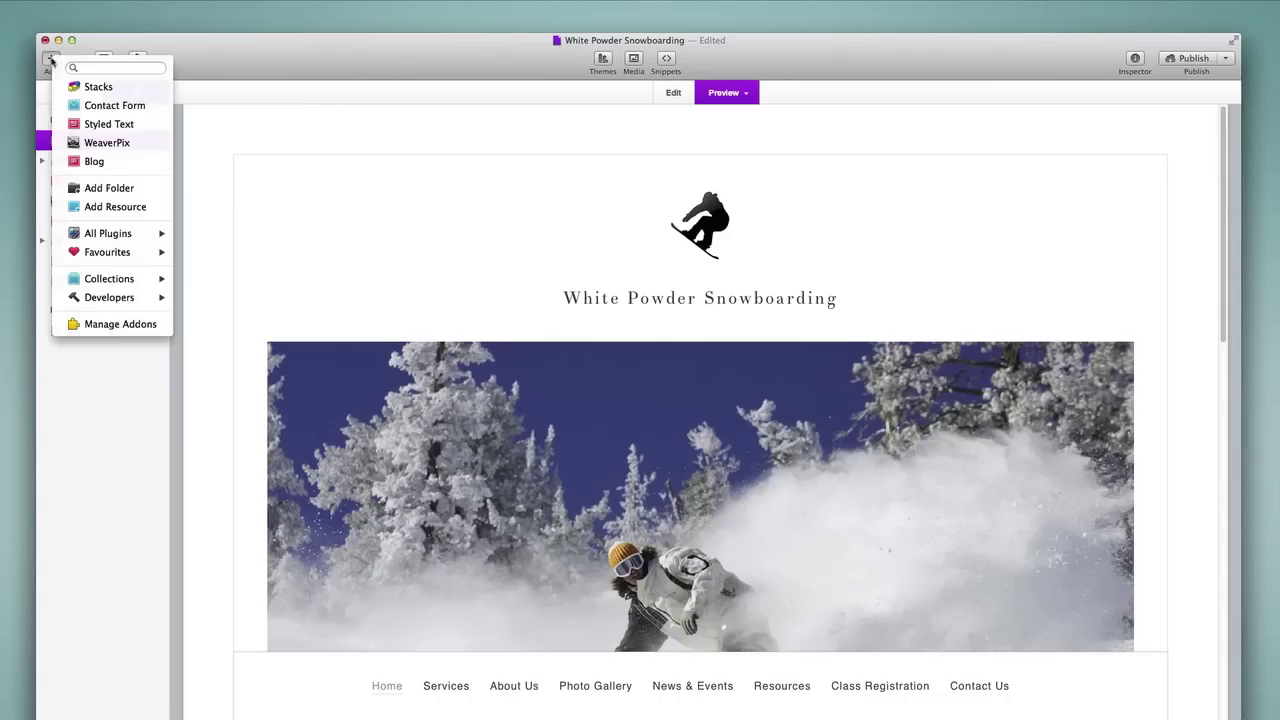
pyautogui.moveTo(148, 282)
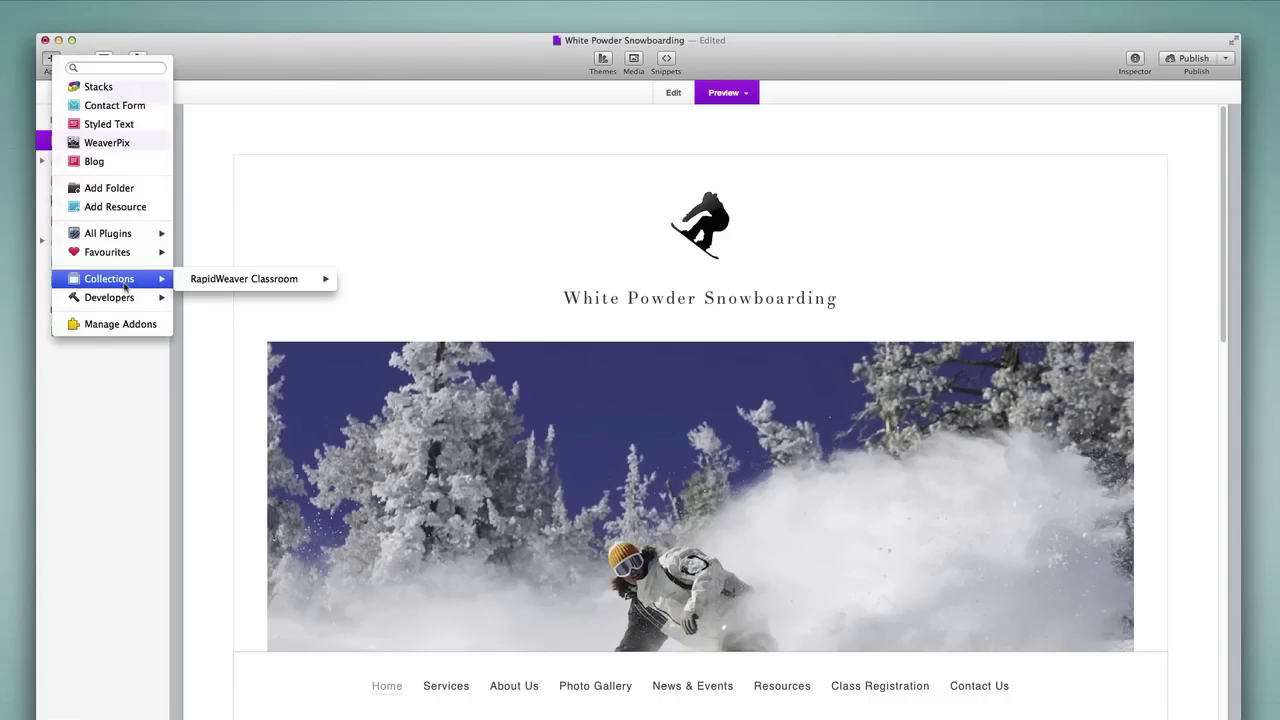
pyautogui.moveTo(200, 285)
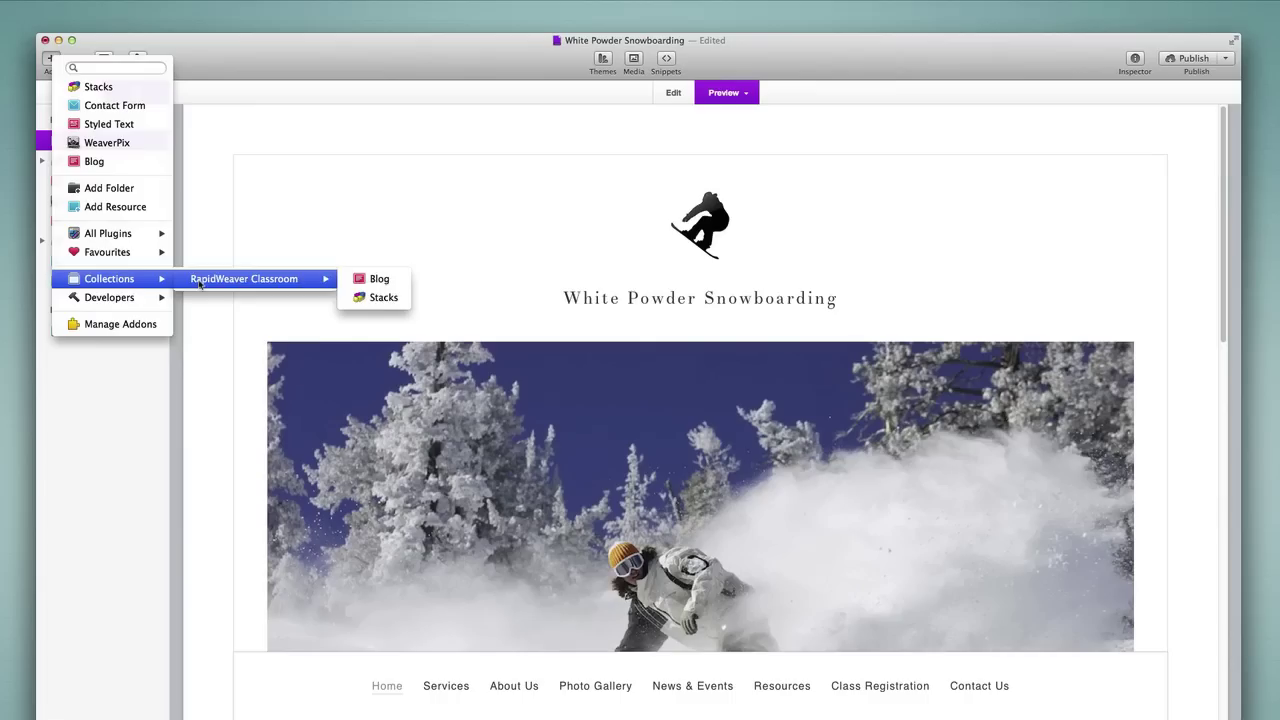
pyautogui.click(557, 126)
pyautogui.click(603, 60)
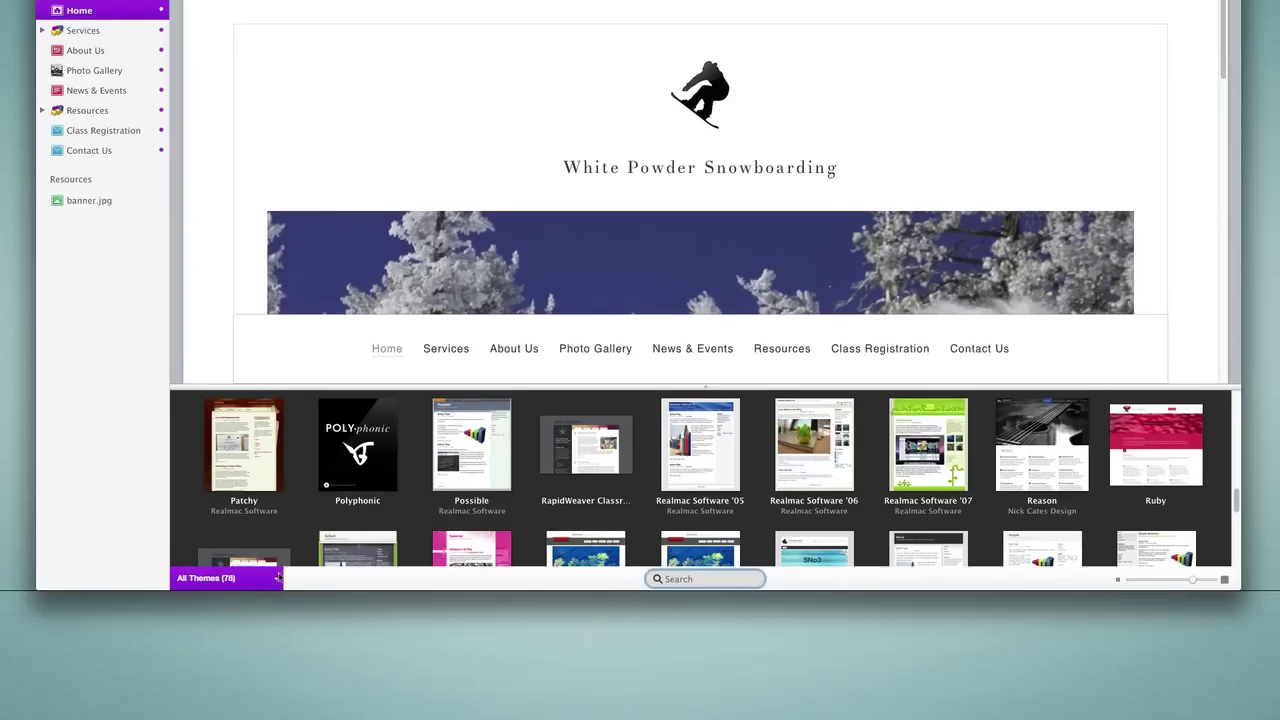
pyautogui.click(277, 708)
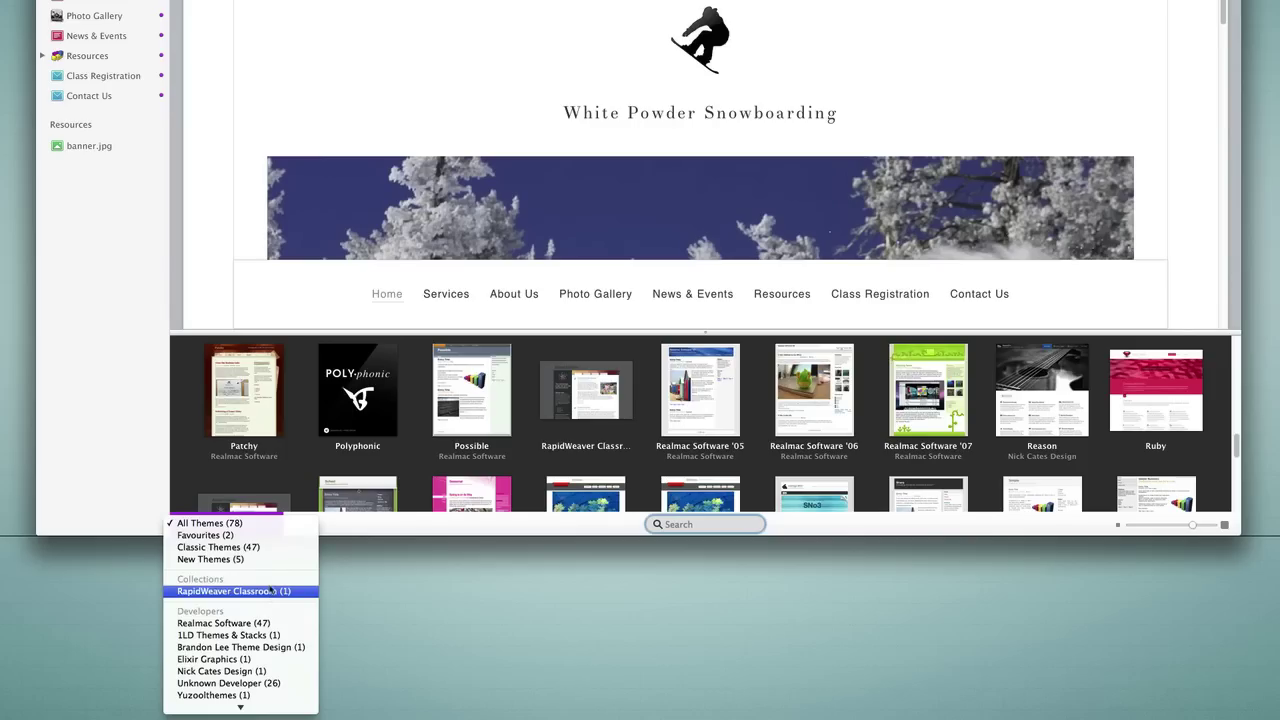
pyautogui.moveTo(254, 707)
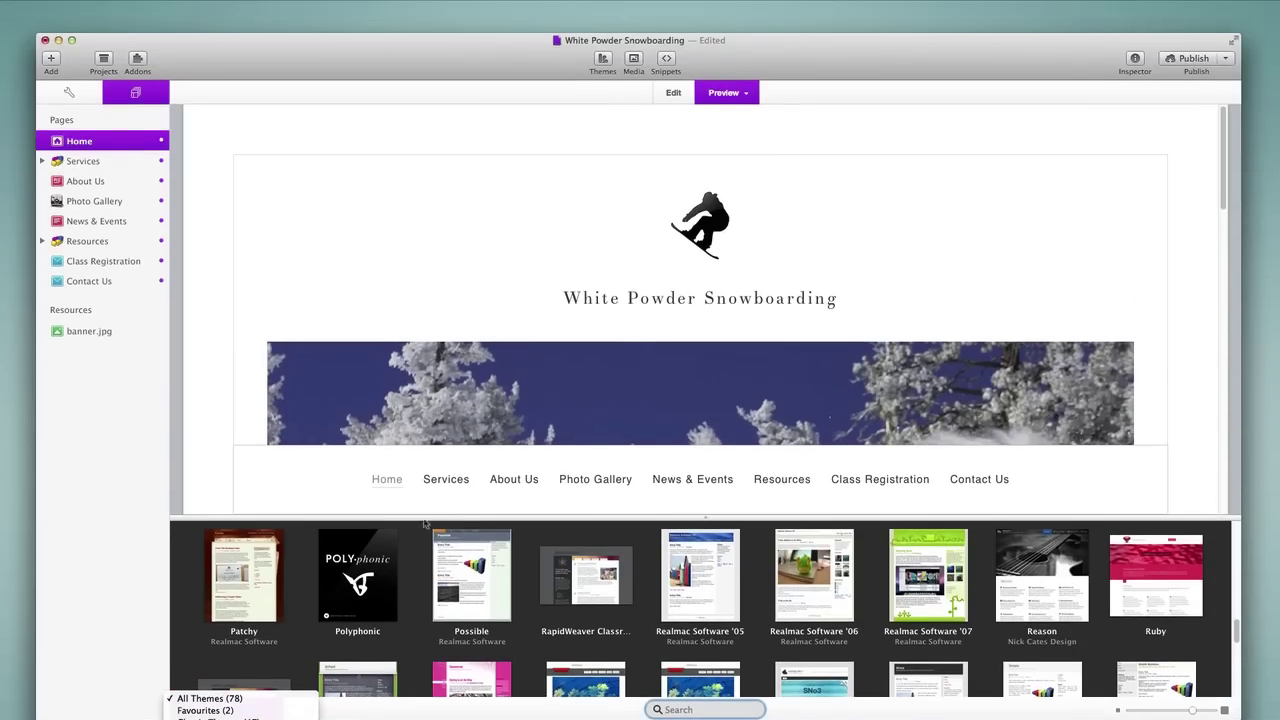
pyautogui.click(561, 149)
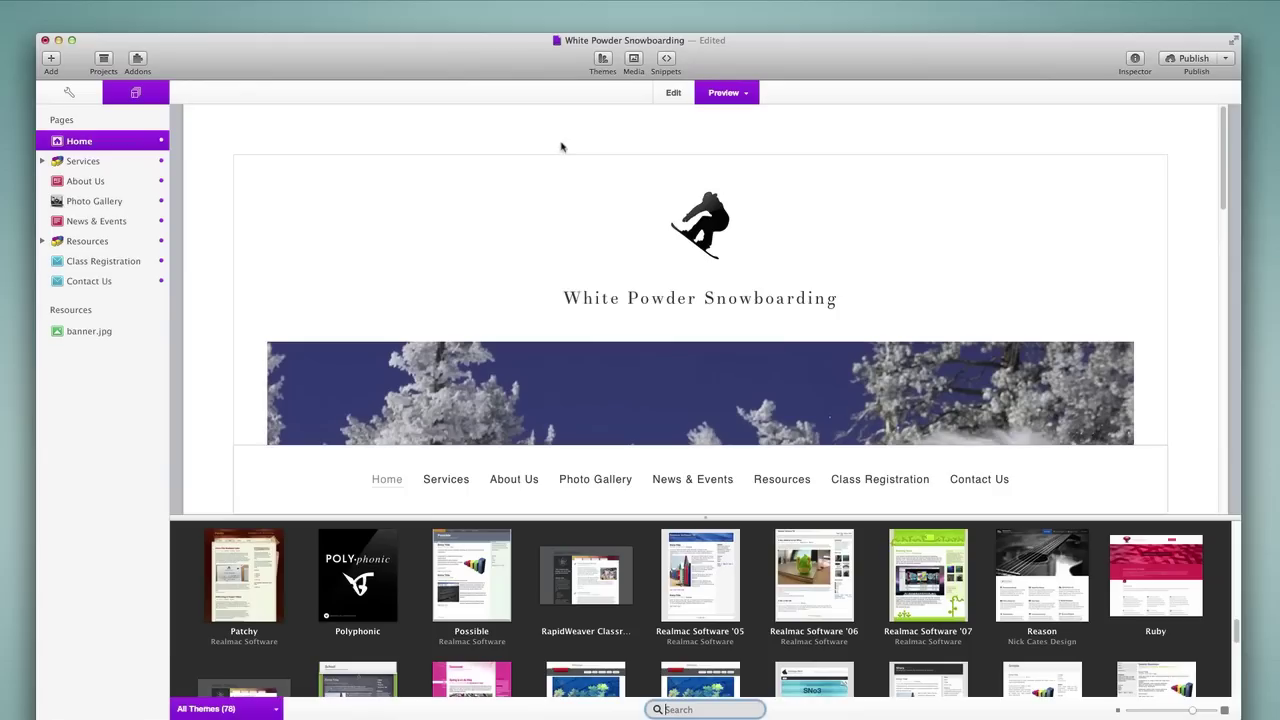
pyautogui.click(602, 62)
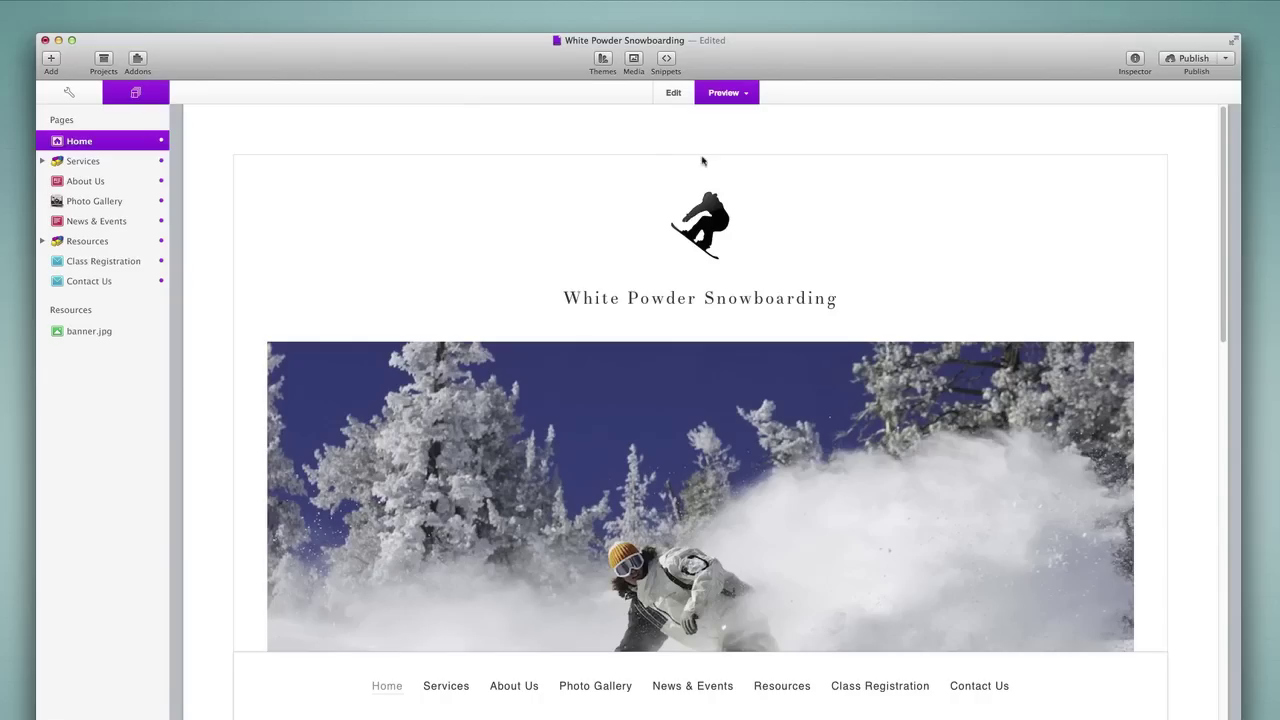
# - Preview the Home page at iPhone width, scroll through it, then restore Full Width
pyautogui.click(746, 93)
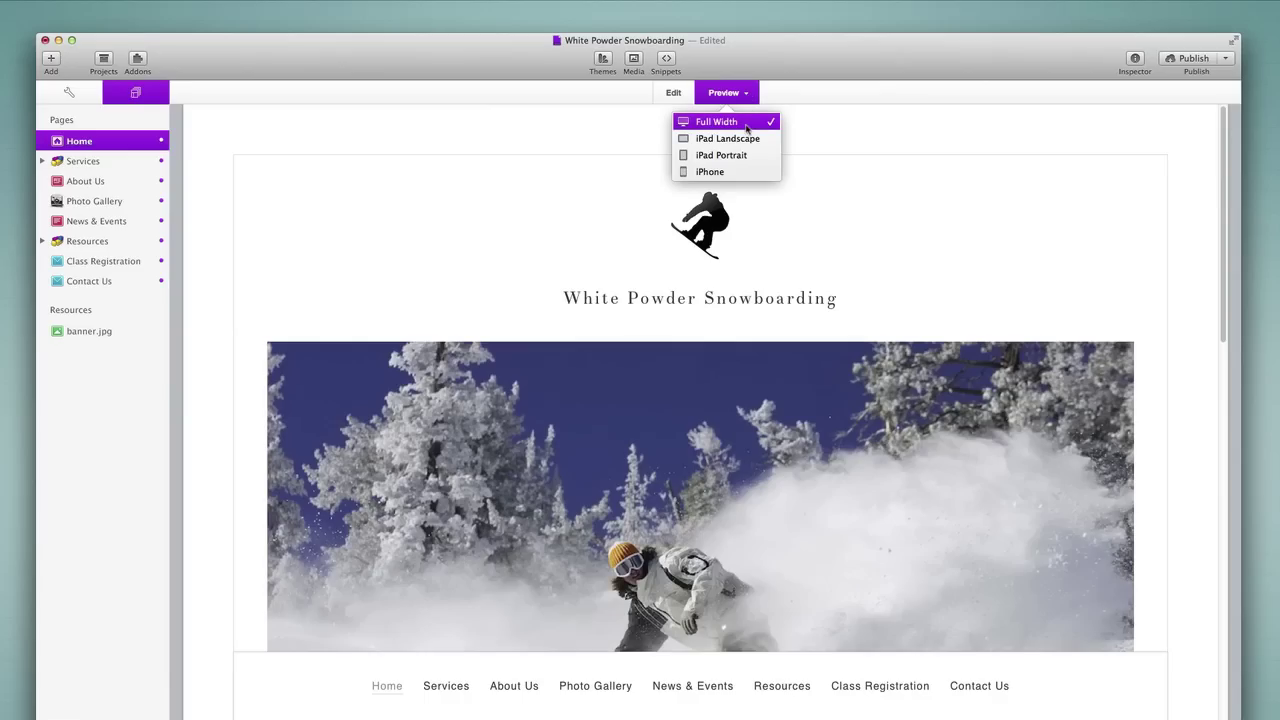
pyautogui.click(727, 171)
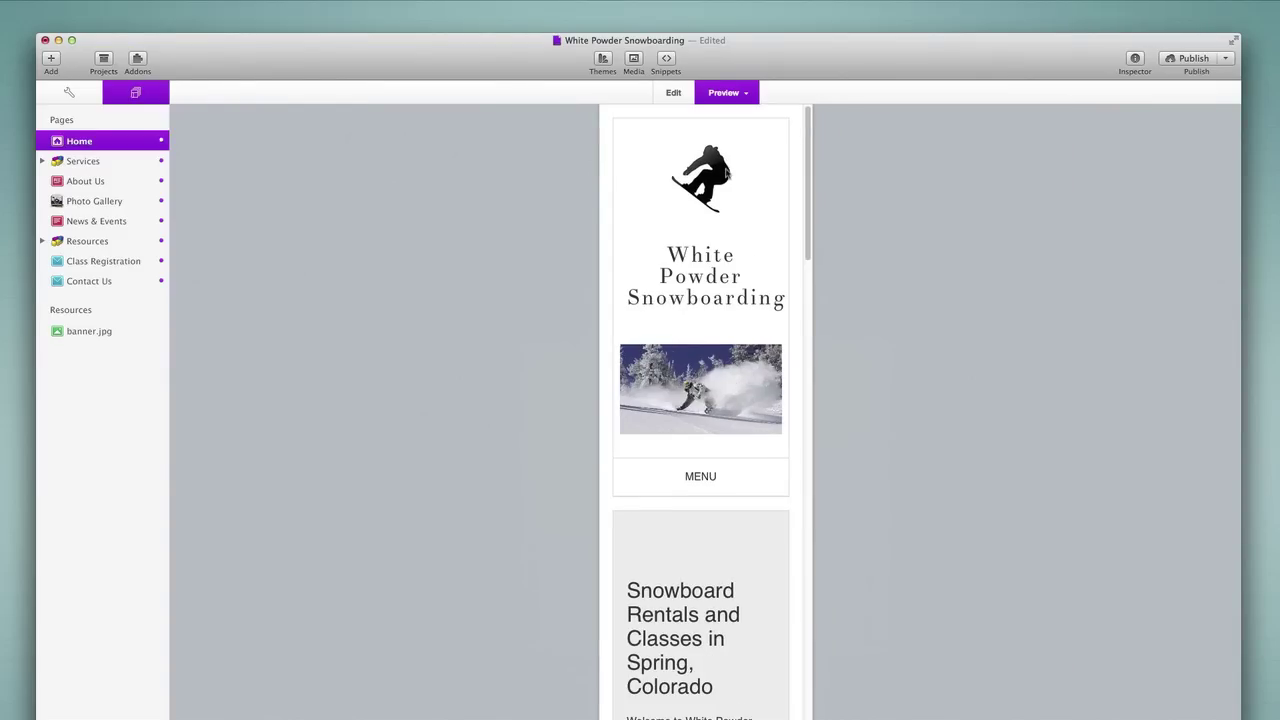
pyautogui.scroll(-3, 766, 314)
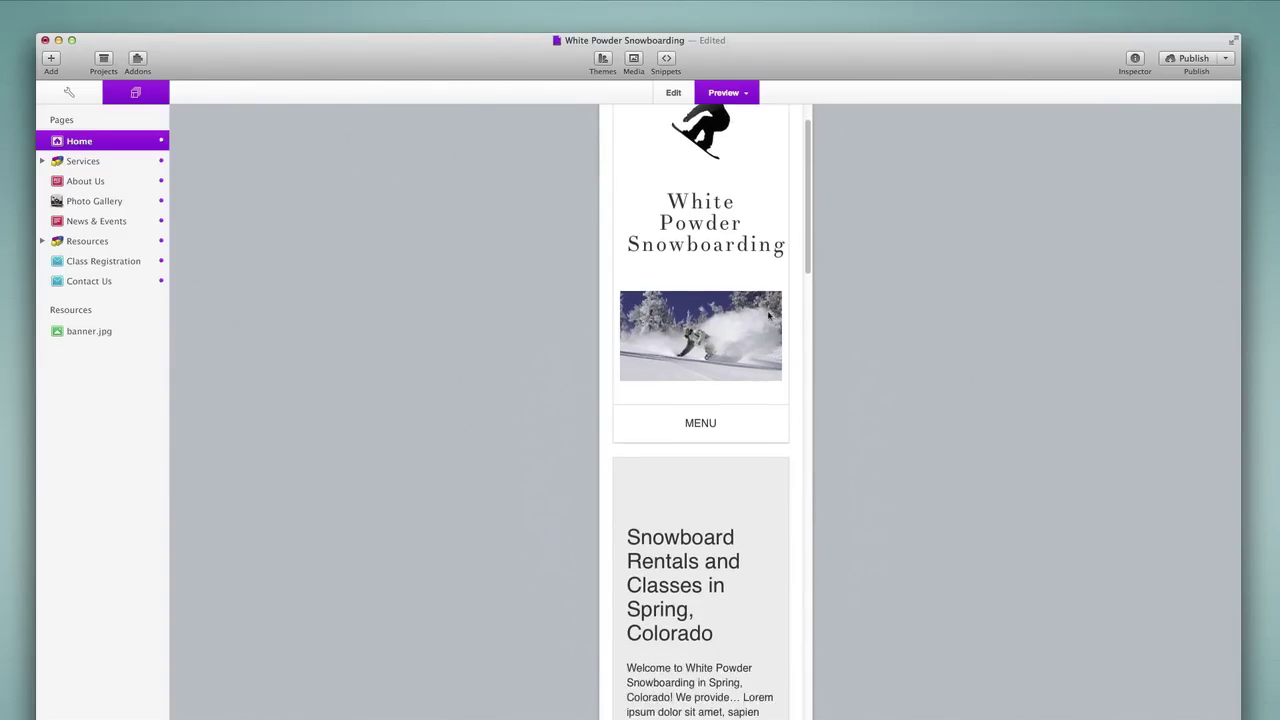
pyautogui.scroll(-3, 767, 313)
pyautogui.scroll(5, 767, 313)
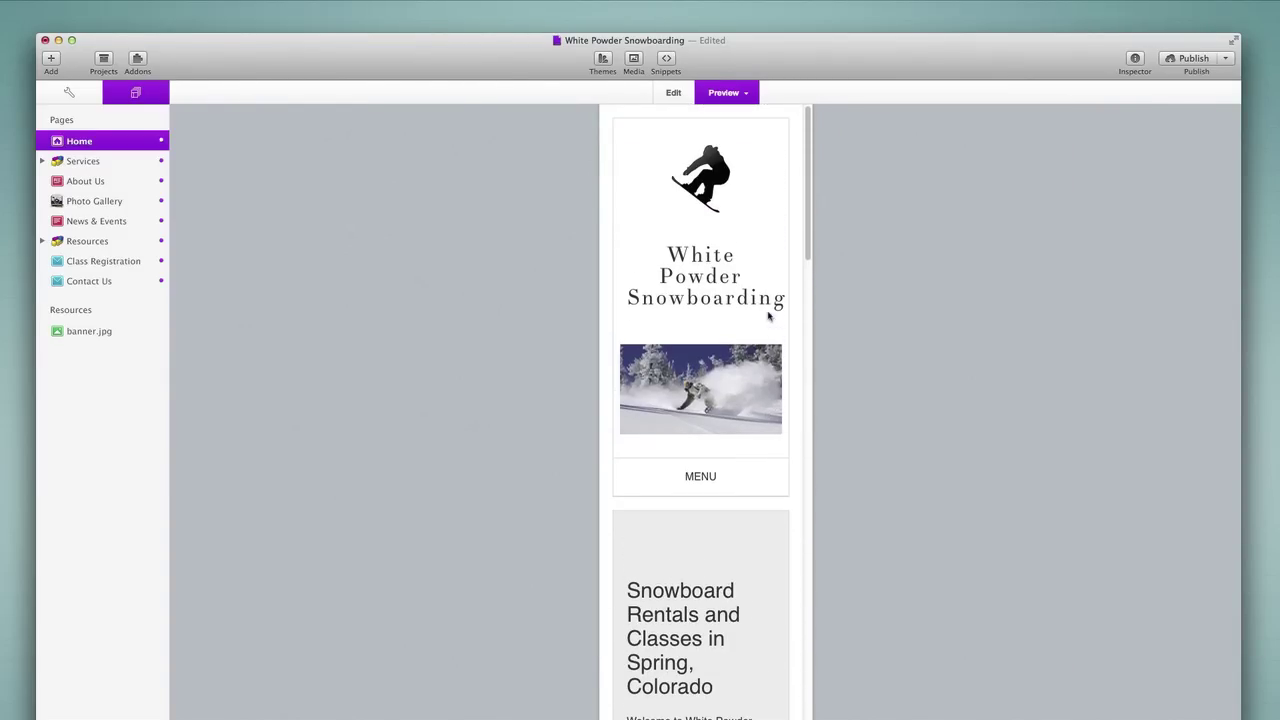
pyautogui.click(745, 95)
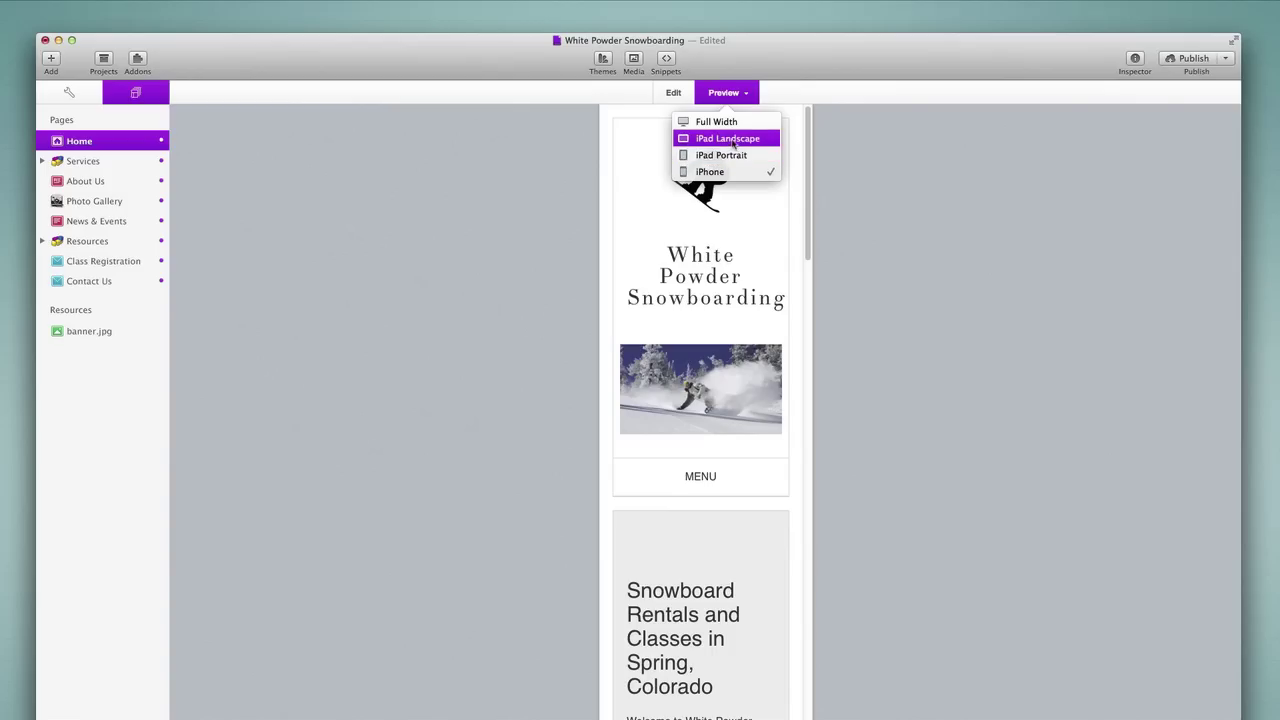
pyautogui.click(731, 122)
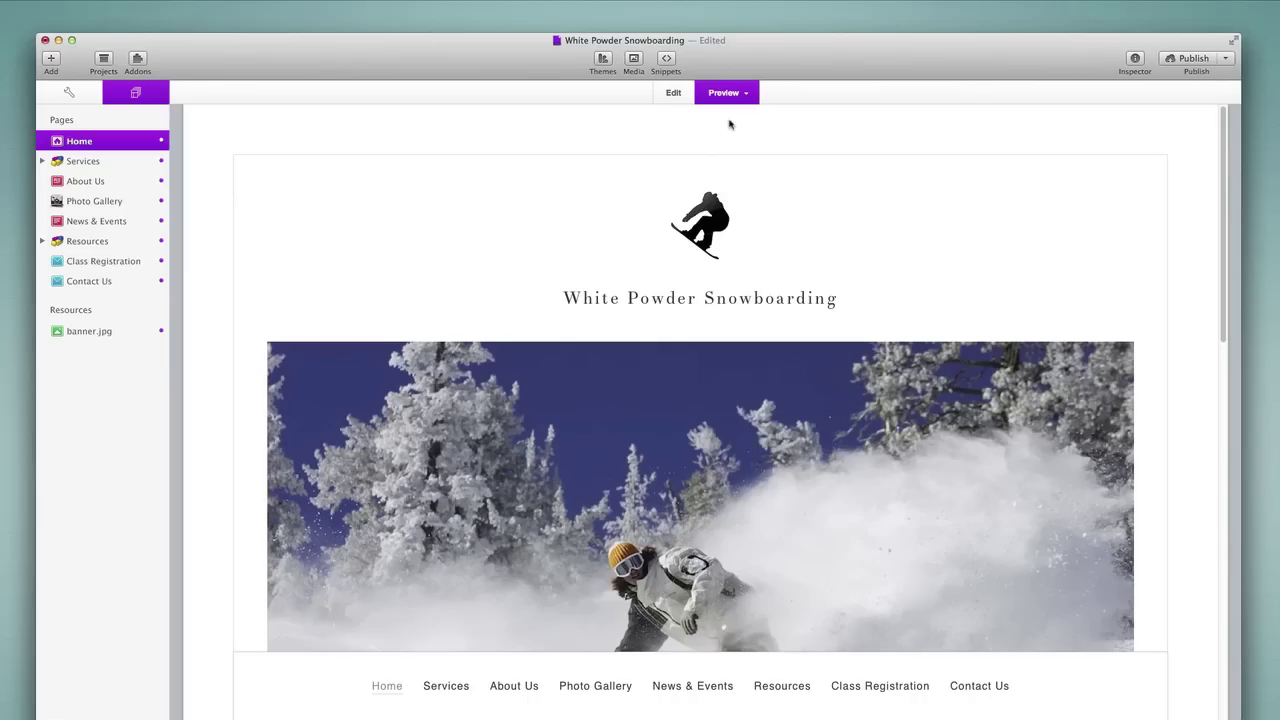
# - Look over the General and Advanced site settings, then open Code and click into the CSS box
pyautogui.click(69, 93)
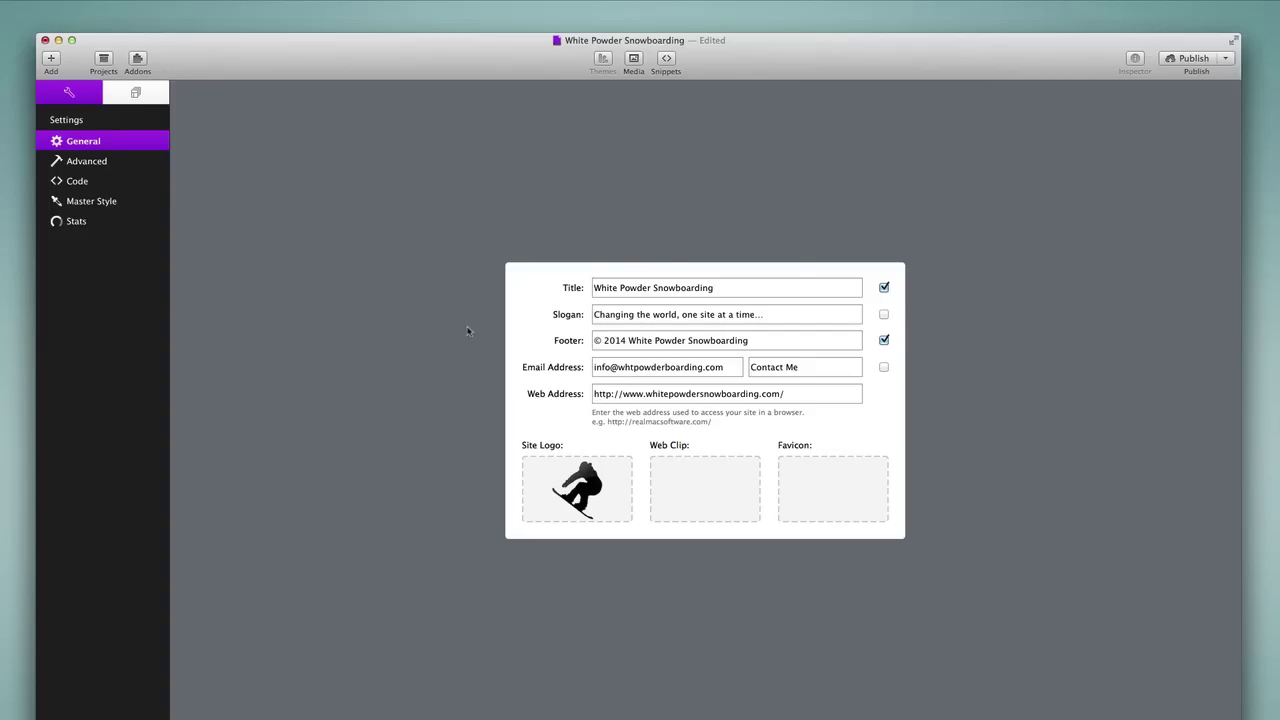
pyautogui.click(90, 160)
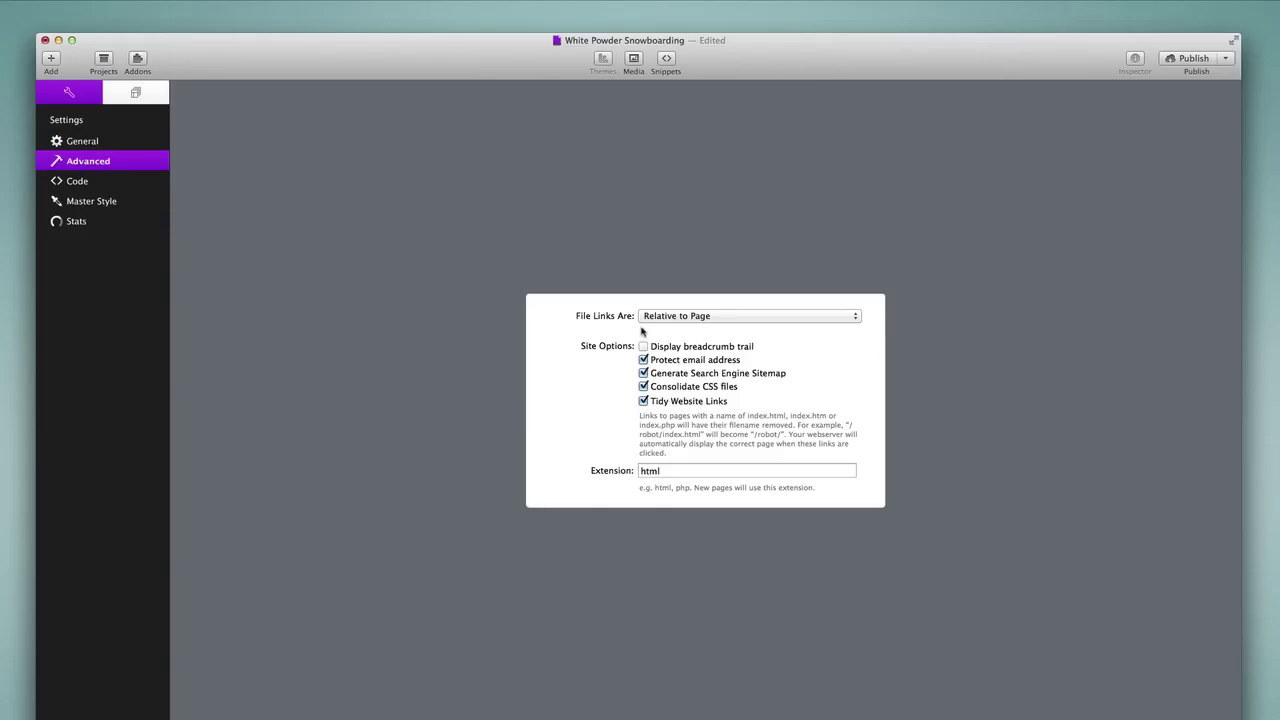
pyautogui.click(68, 184)
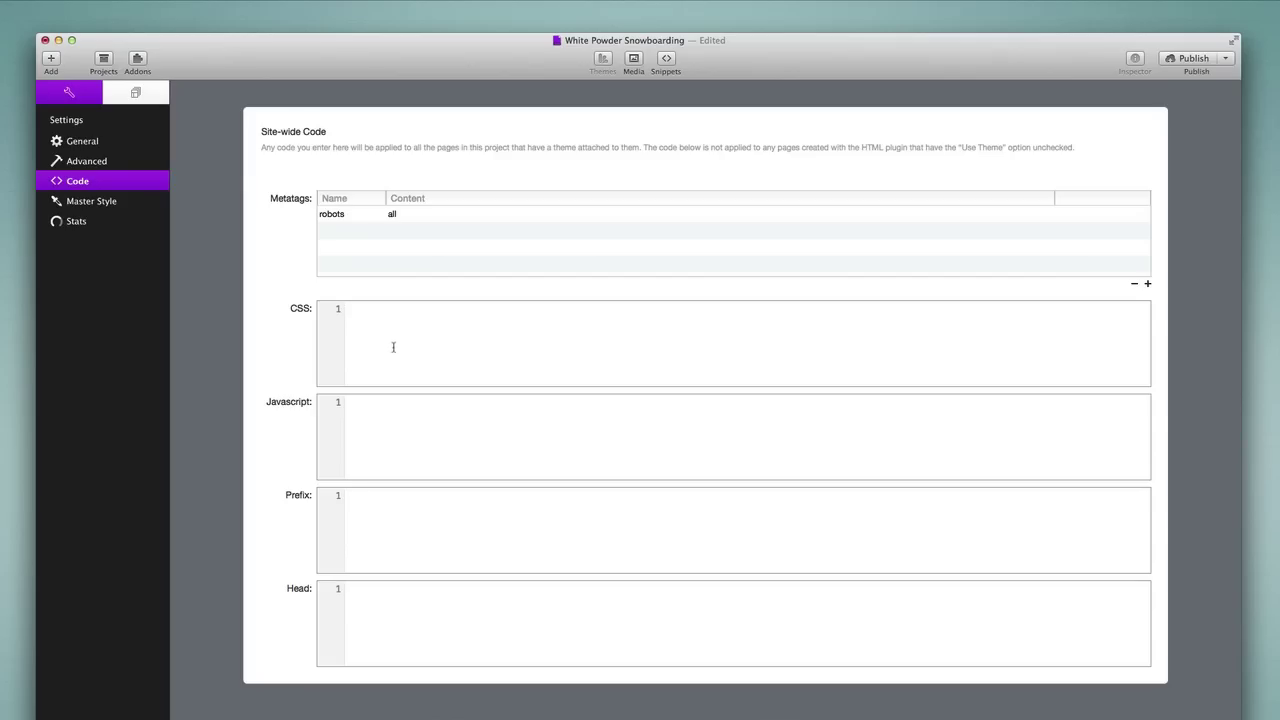
pyautogui.click(405, 320)
pyautogui.click(136, 92)
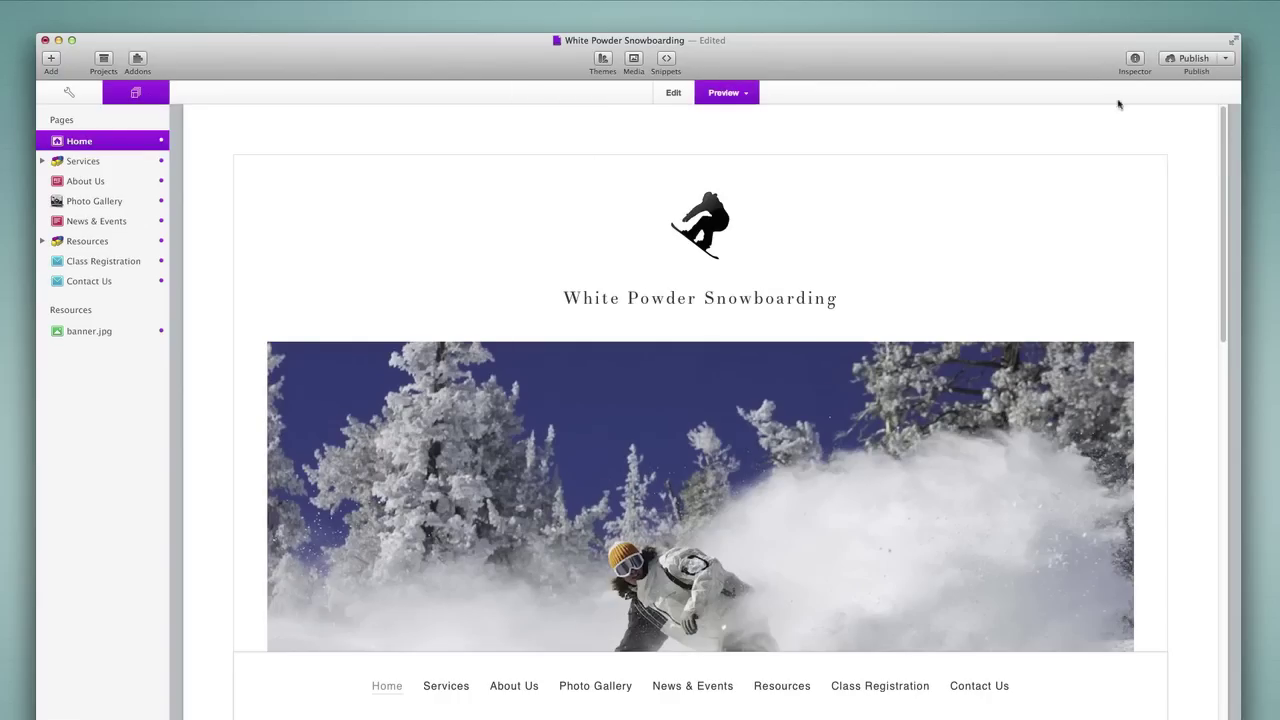
pyautogui.click(1137, 62)
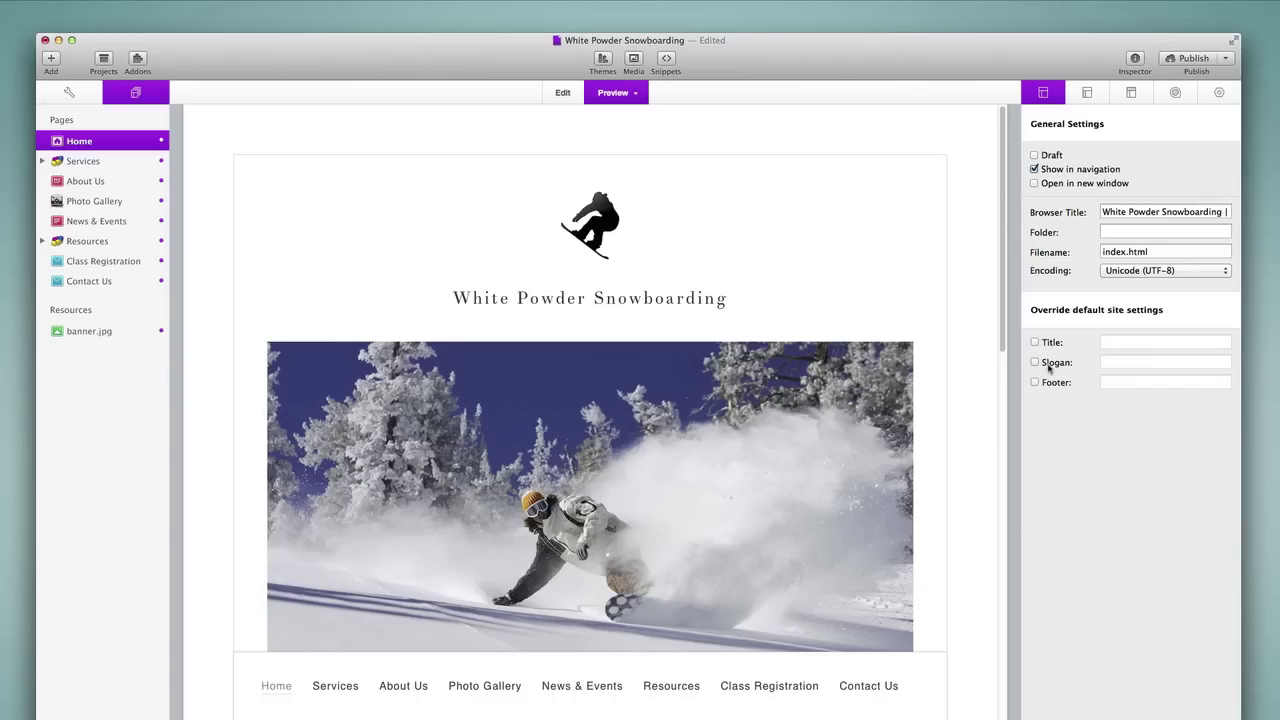
pyautogui.click(1130, 93)
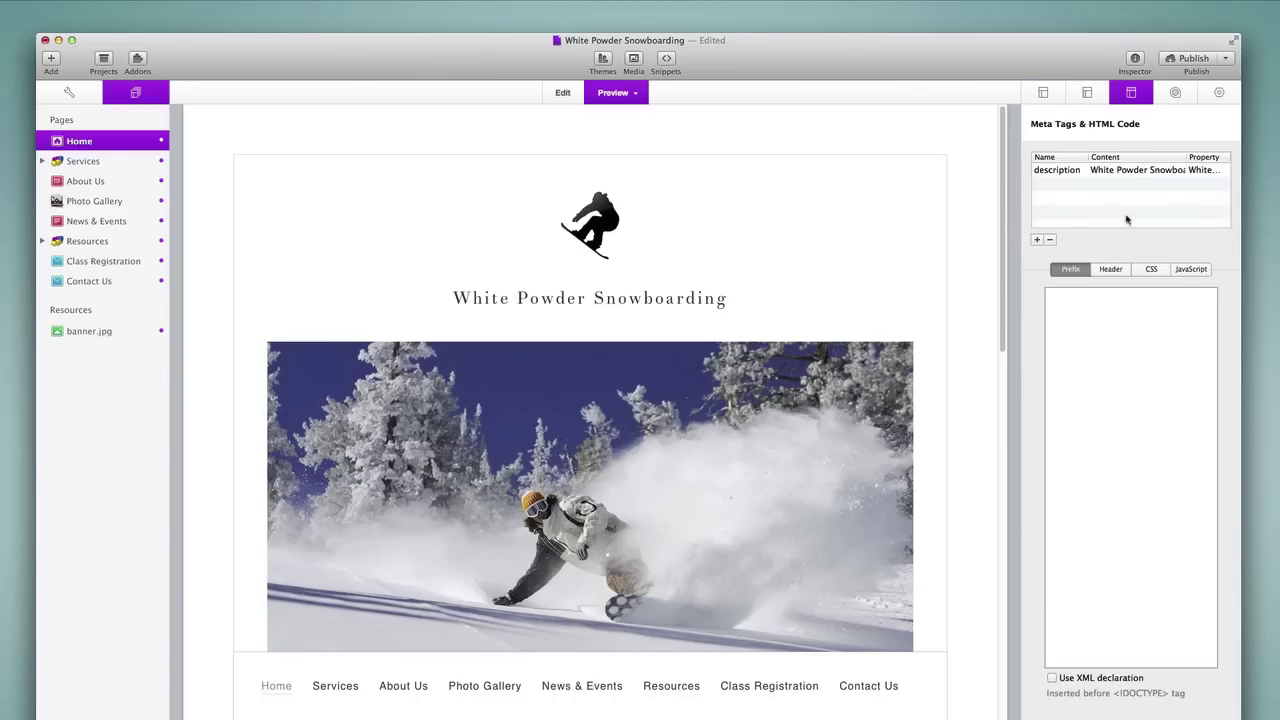
pyautogui.click(1110, 269)
pyautogui.click(1151, 269)
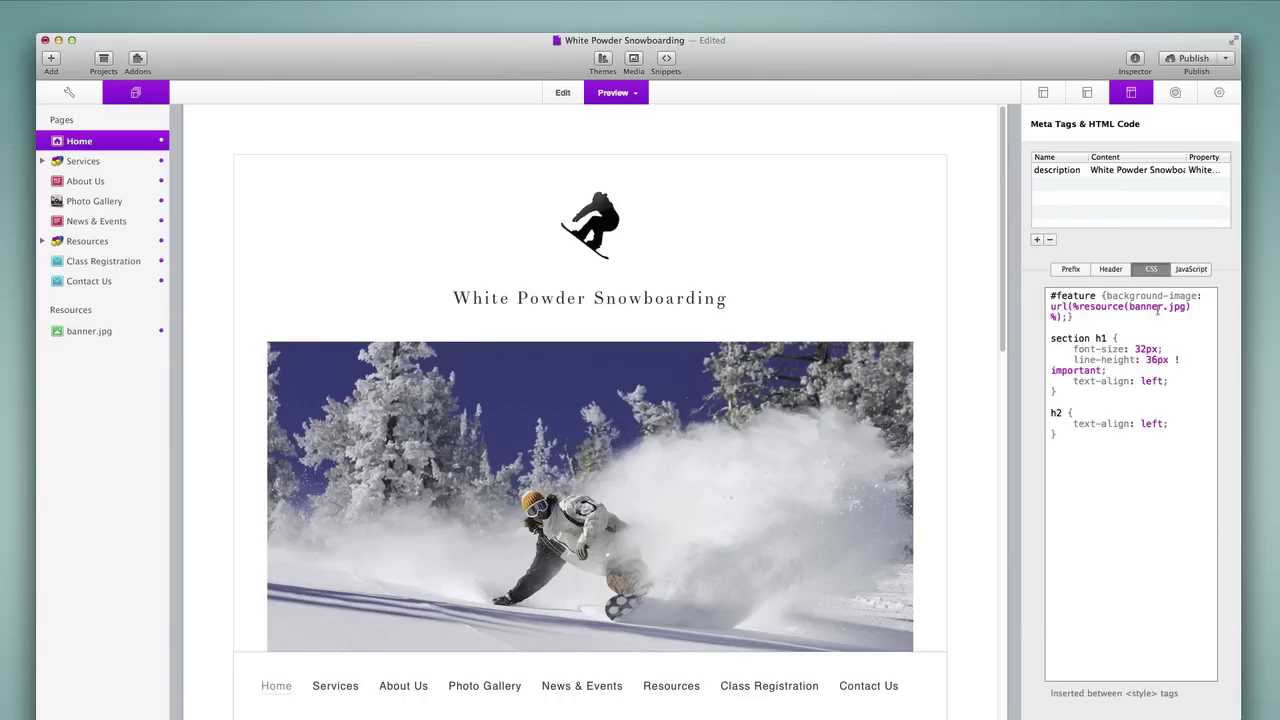
pyautogui.click(1134, 60)
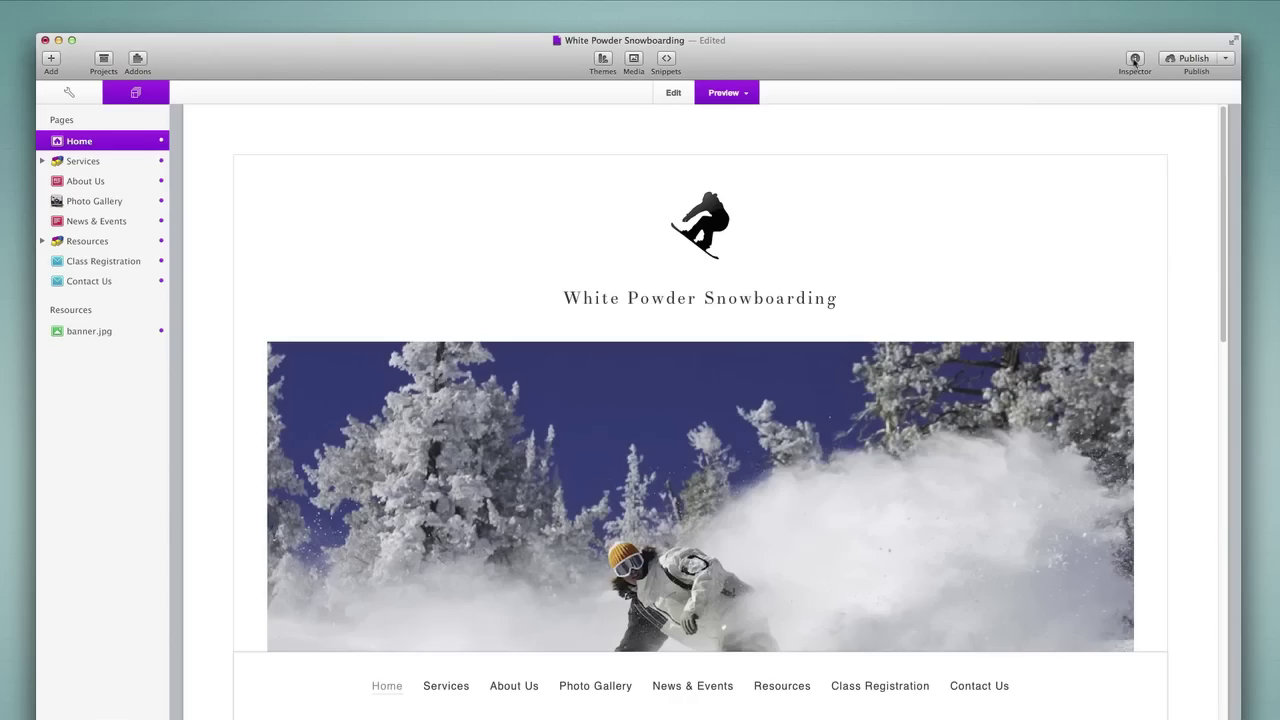
# - Open Master Style and scroll its options: Theme Default, Borders layout, Didot title font
pyautogui.click(60, 96)
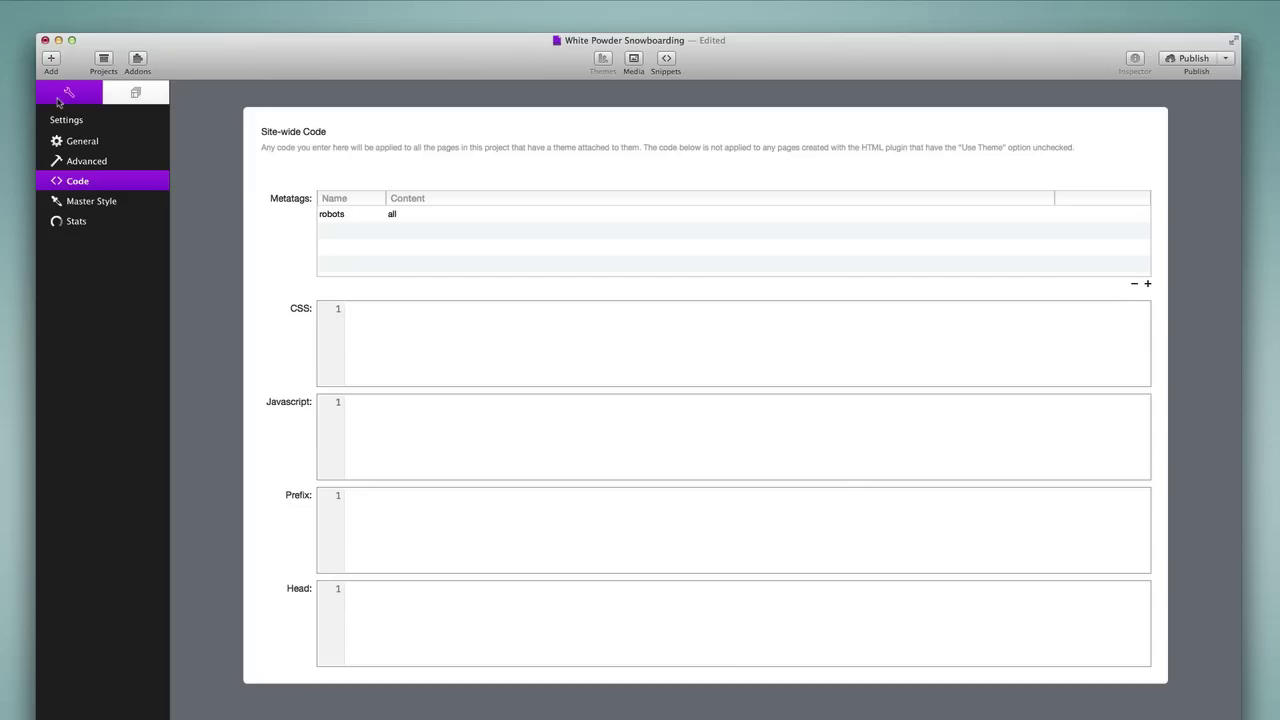
pyautogui.click(98, 203)
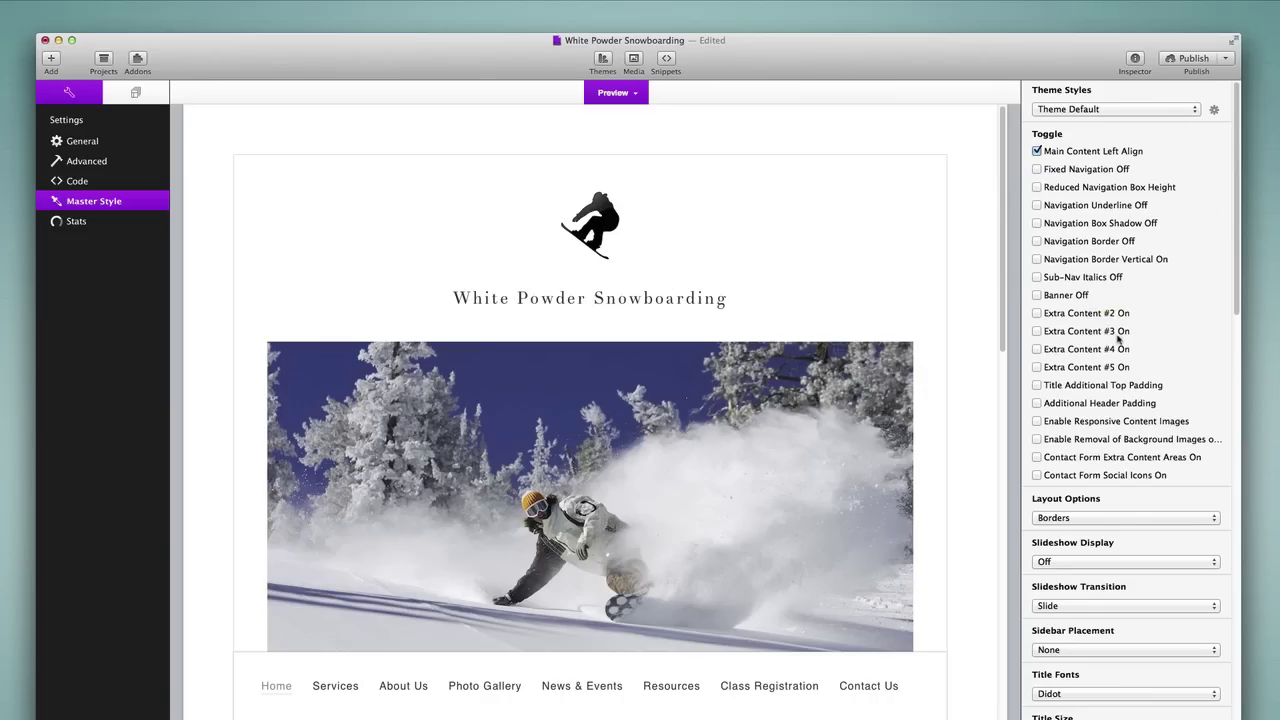
pyautogui.scroll(-10, 1117, 345)
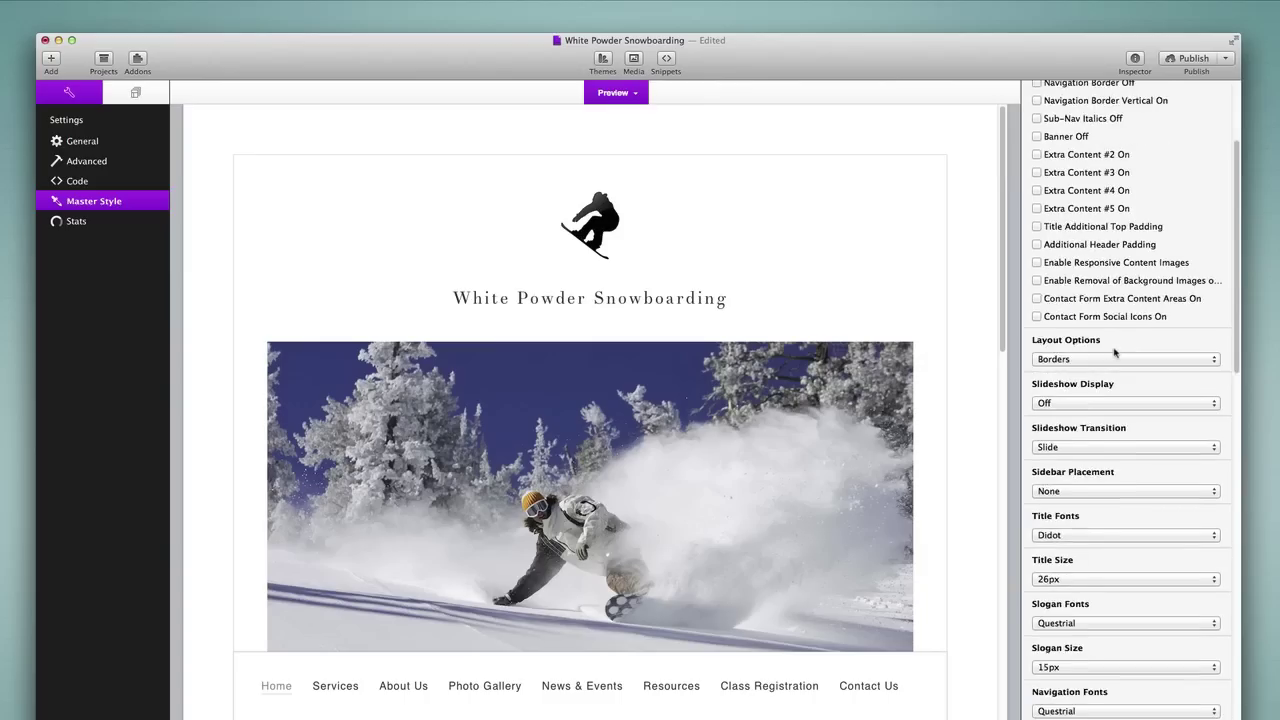
pyautogui.scroll(-4, 1115, 351)
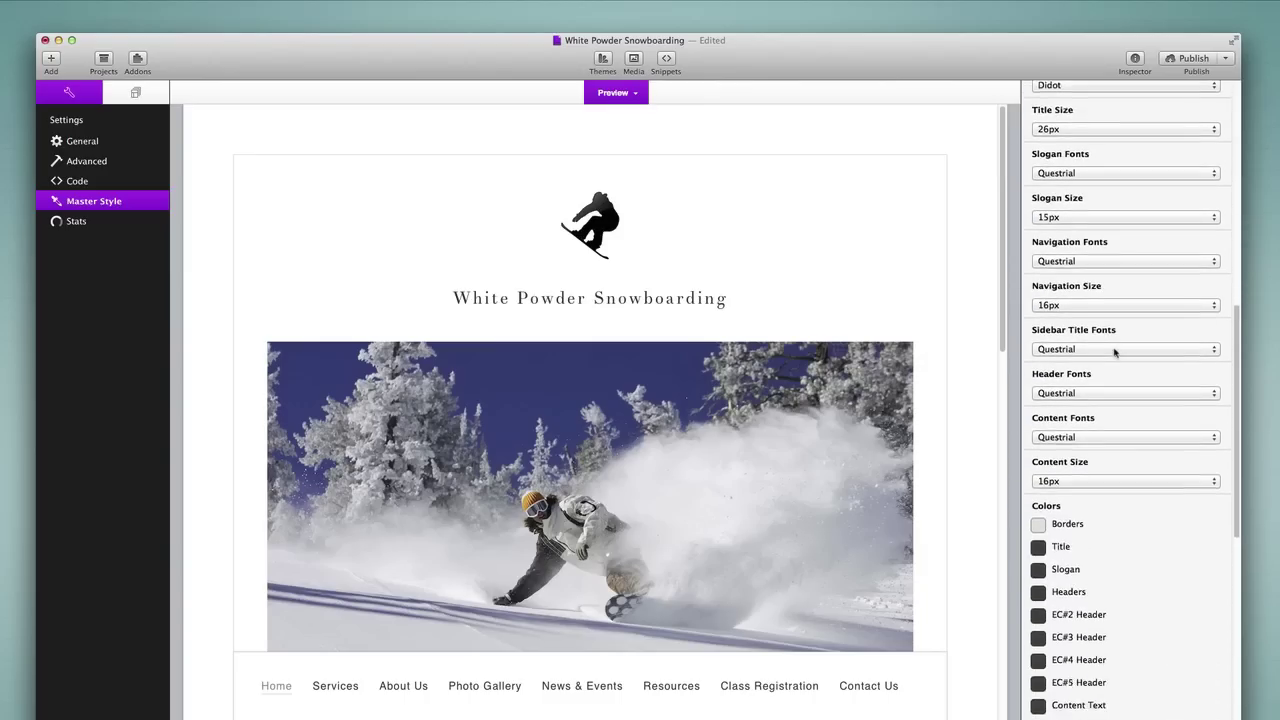
pyautogui.scroll(14, 1115, 352)
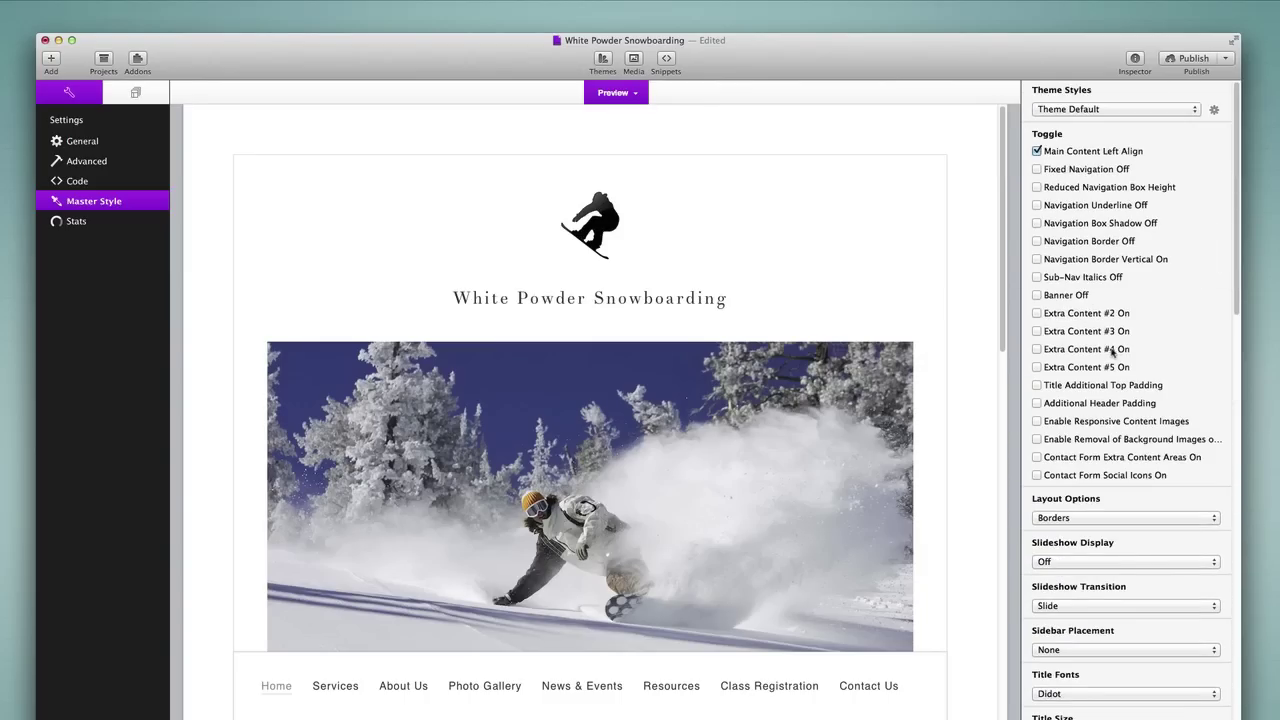
# - Toggle the Home page's Use Master Style on then off, and close the Inspector
pyautogui.click(134, 95)
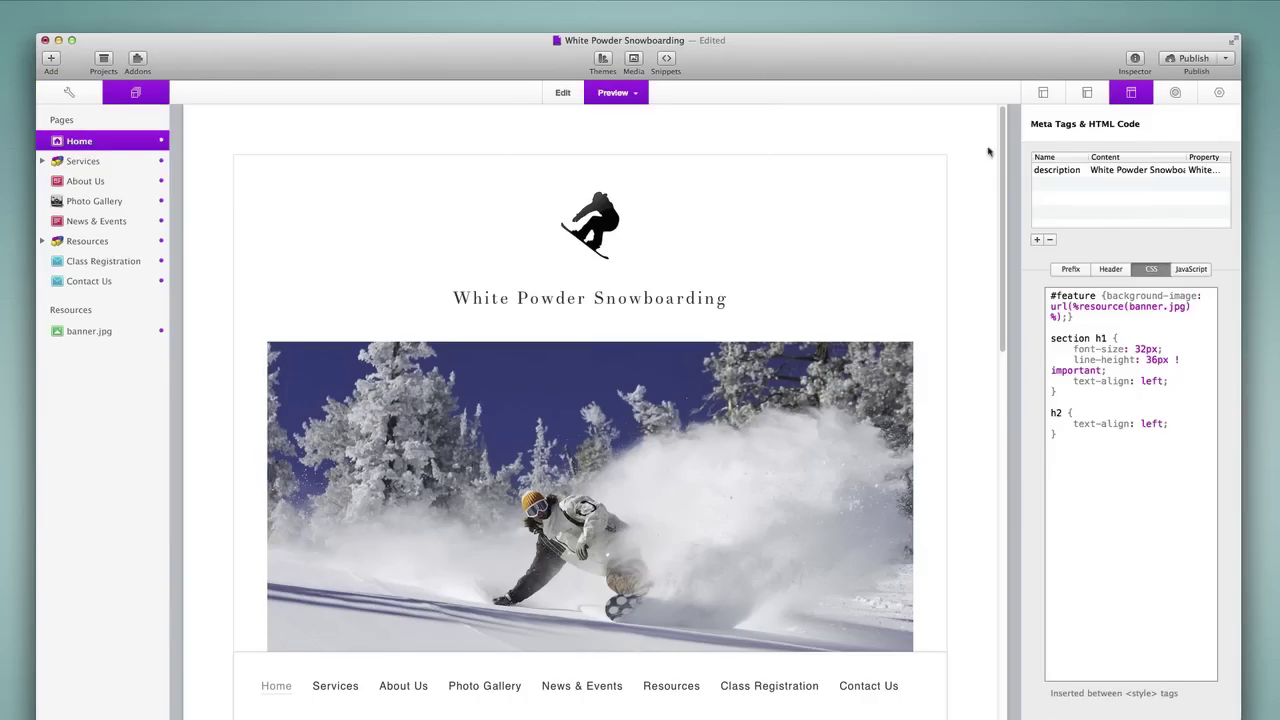
pyautogui.click(1175, 93)
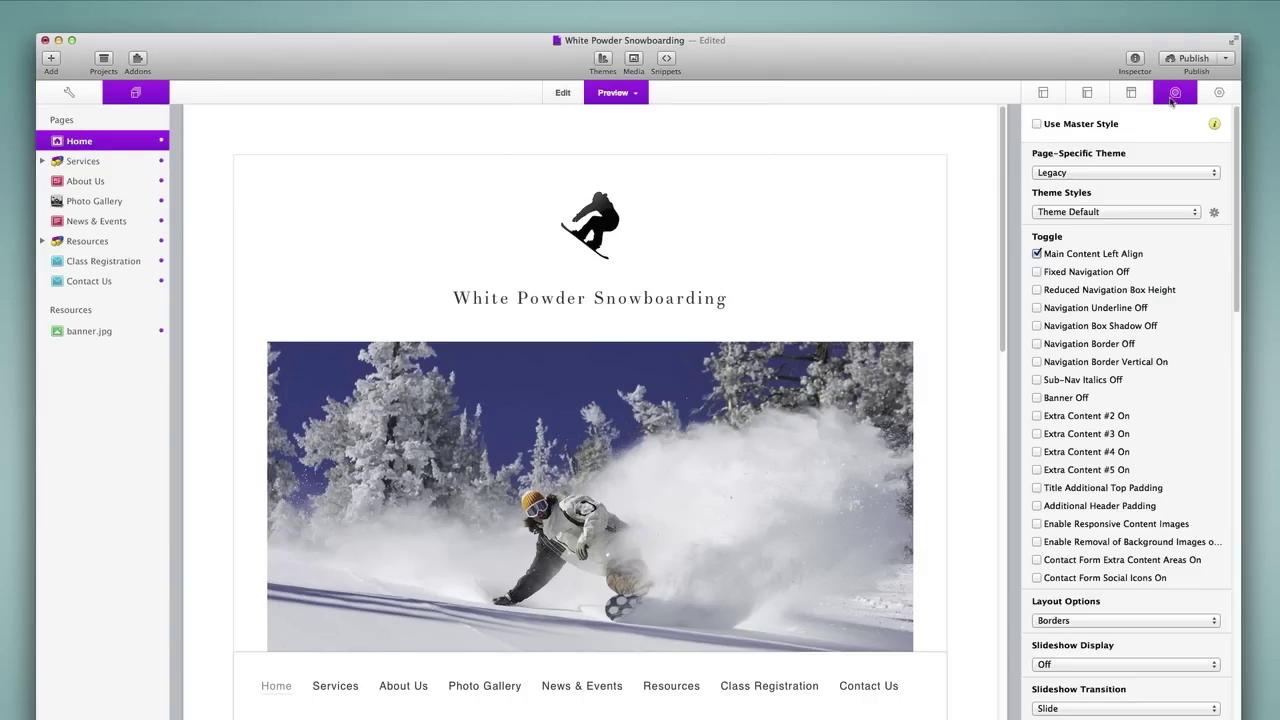
pyautogui.click(1037, 124)
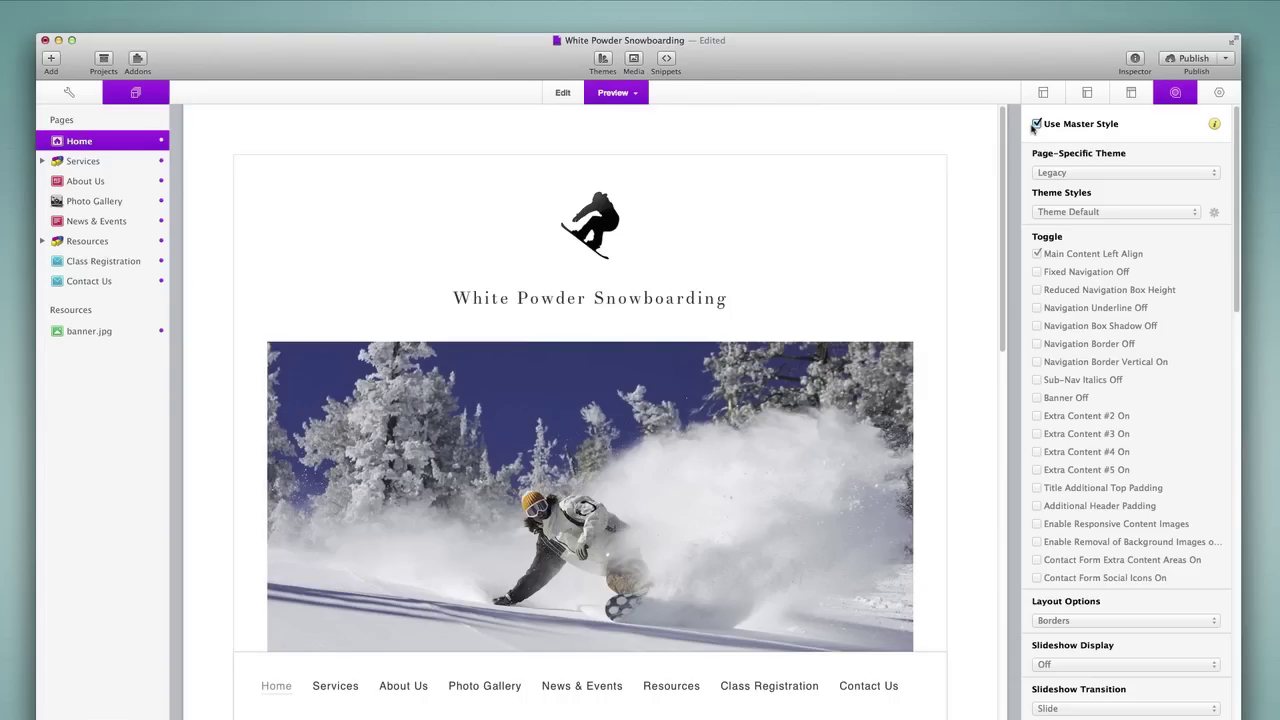
pyautogui.click(1036, 124)
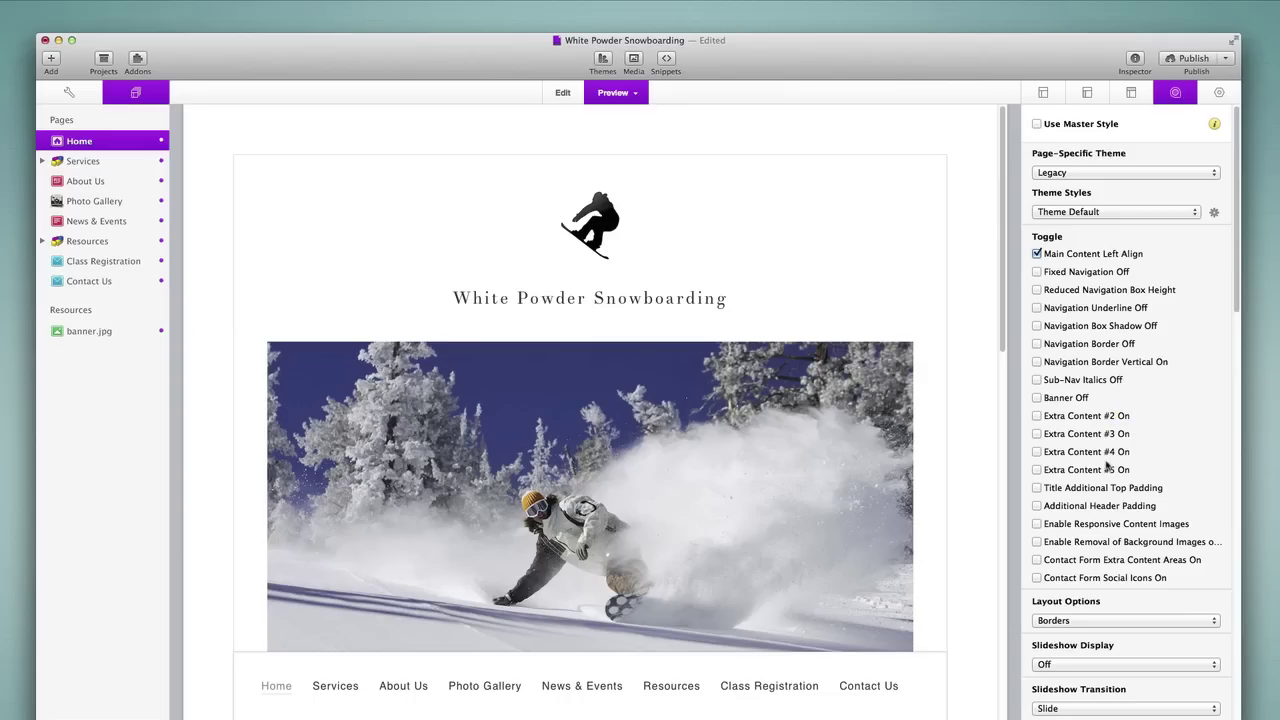
pyautogui.click(1134, 60)
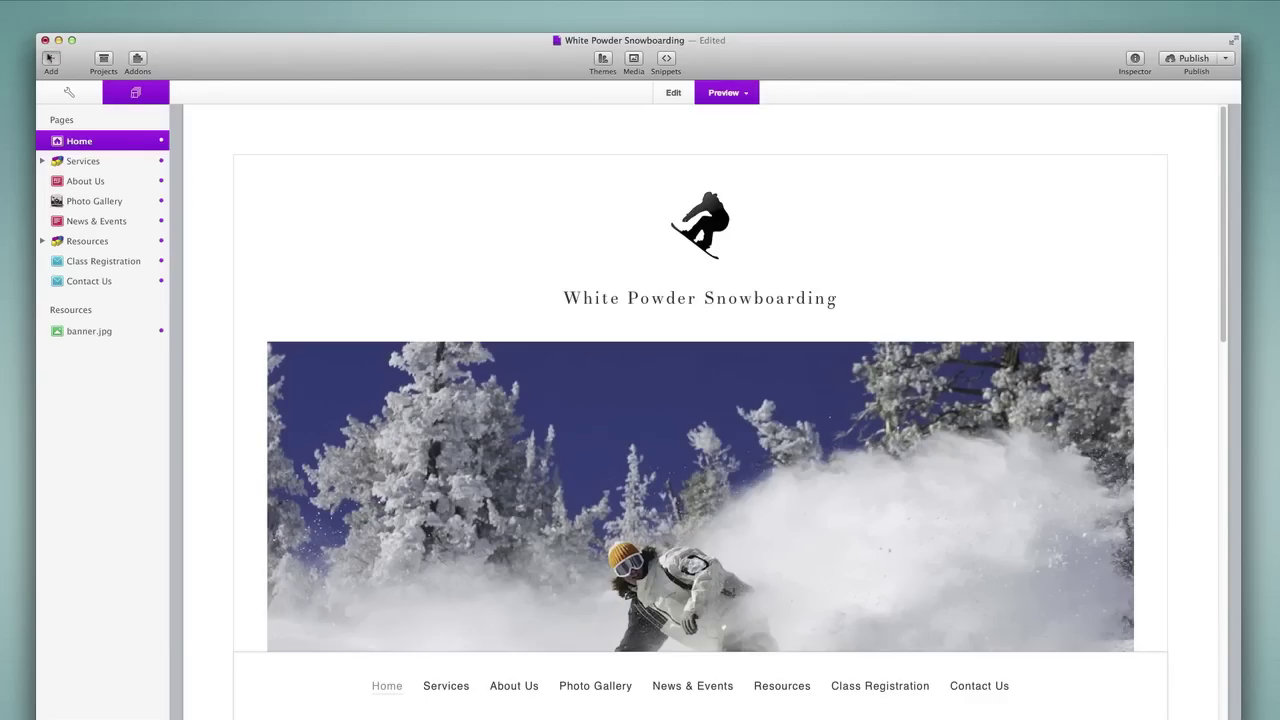
# - Add a Markdown page keeping the name Untitled Page, then show the Inspector's Markdown cheat sheet
pyautogui.click(51, 60)
pyautogui.moveTo(112, 229)
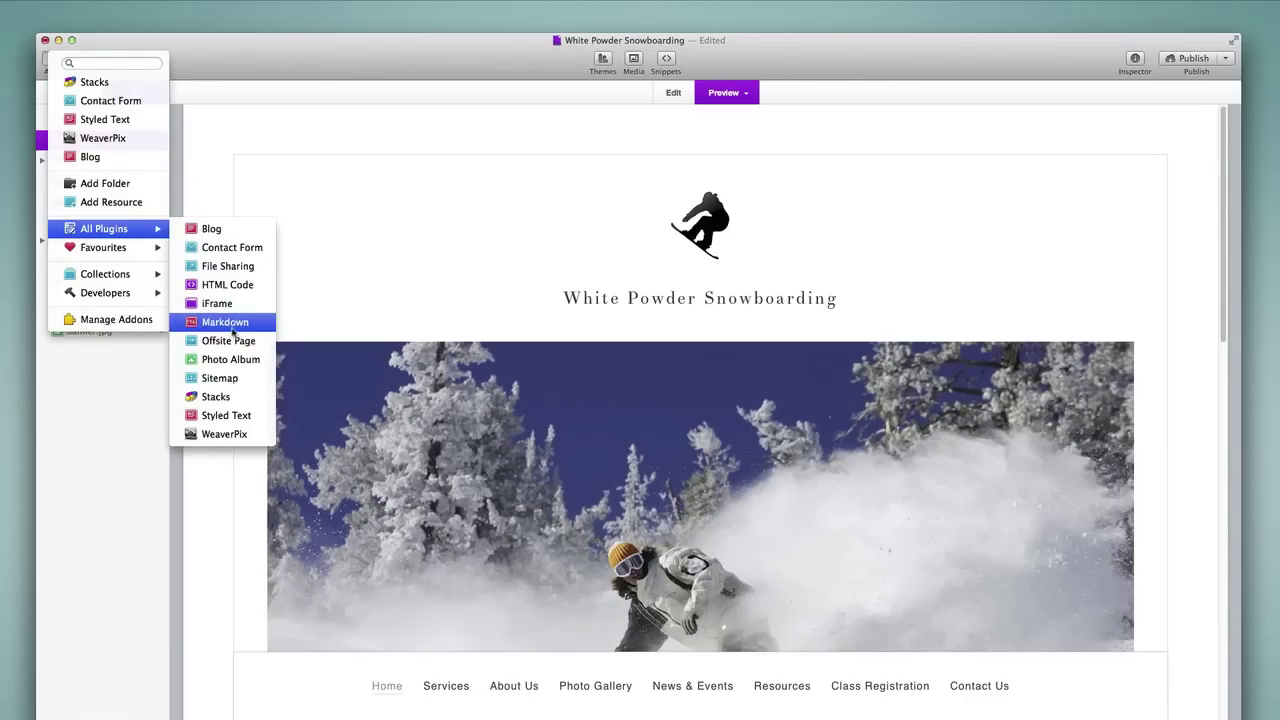
pyautogui.press('Escape')
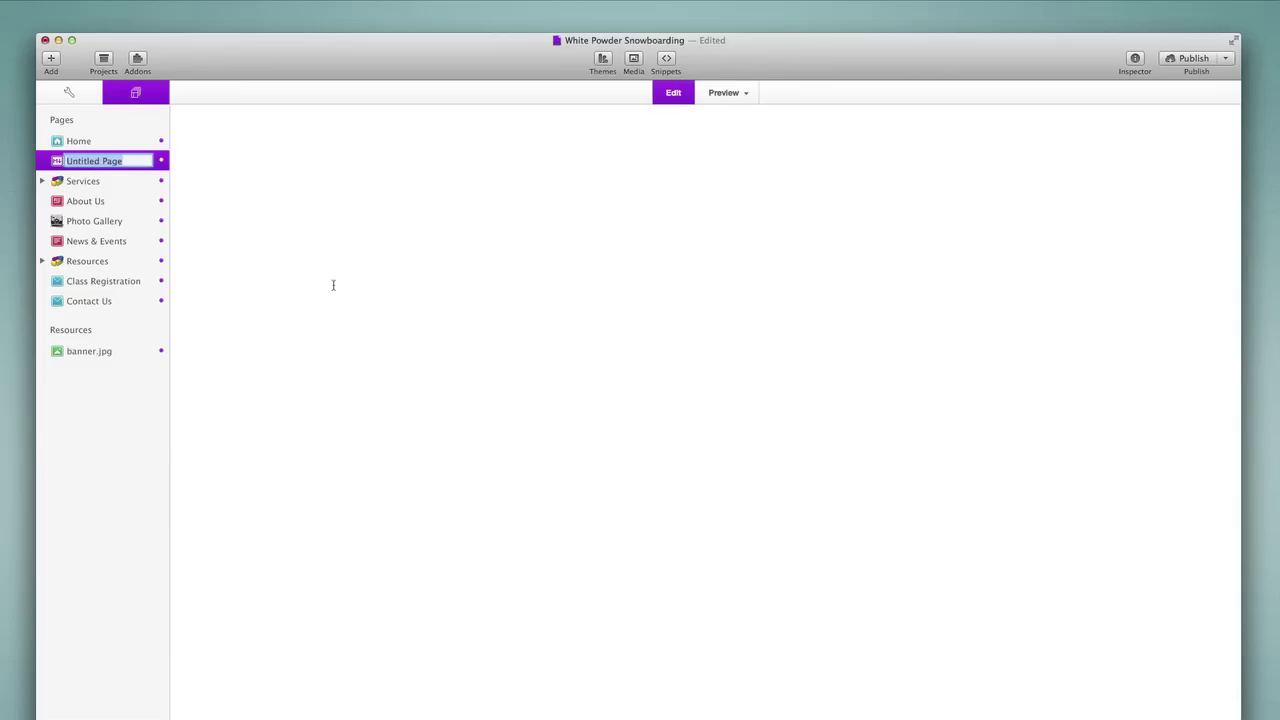
pyautogui.press('Return')
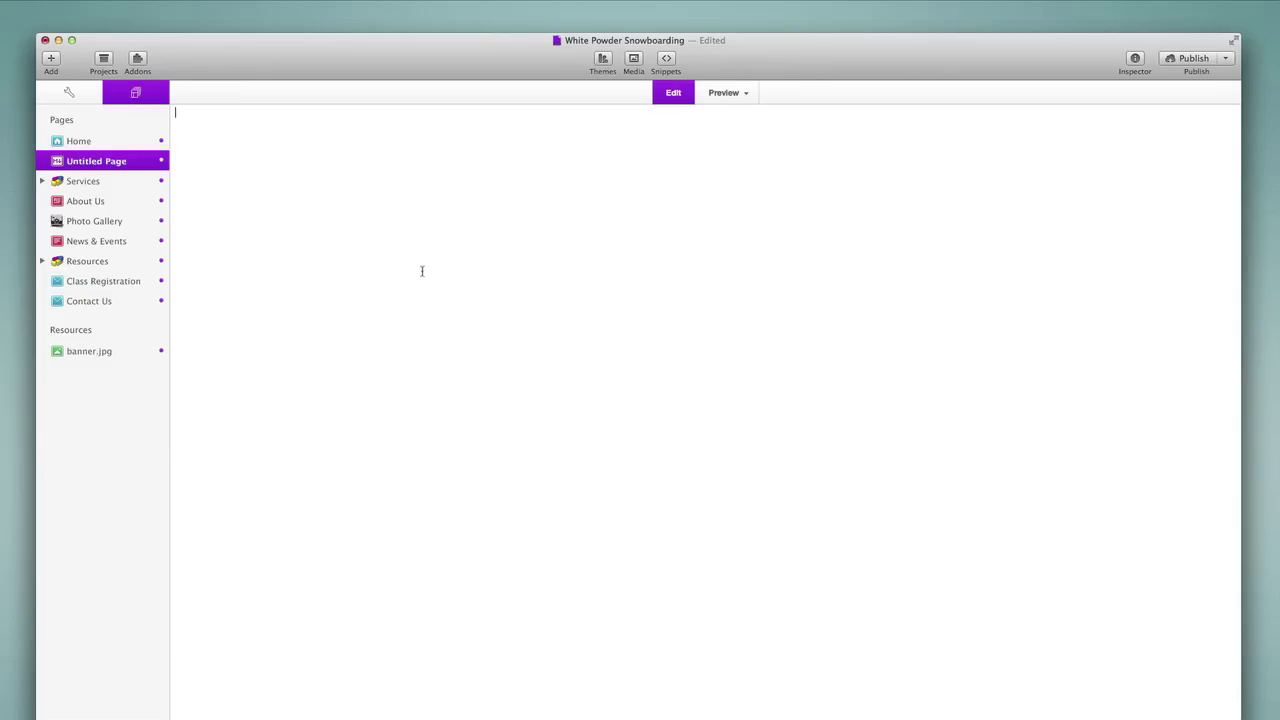
pyautogui.click(421, 271)
pyautogui.click(1136, 59)
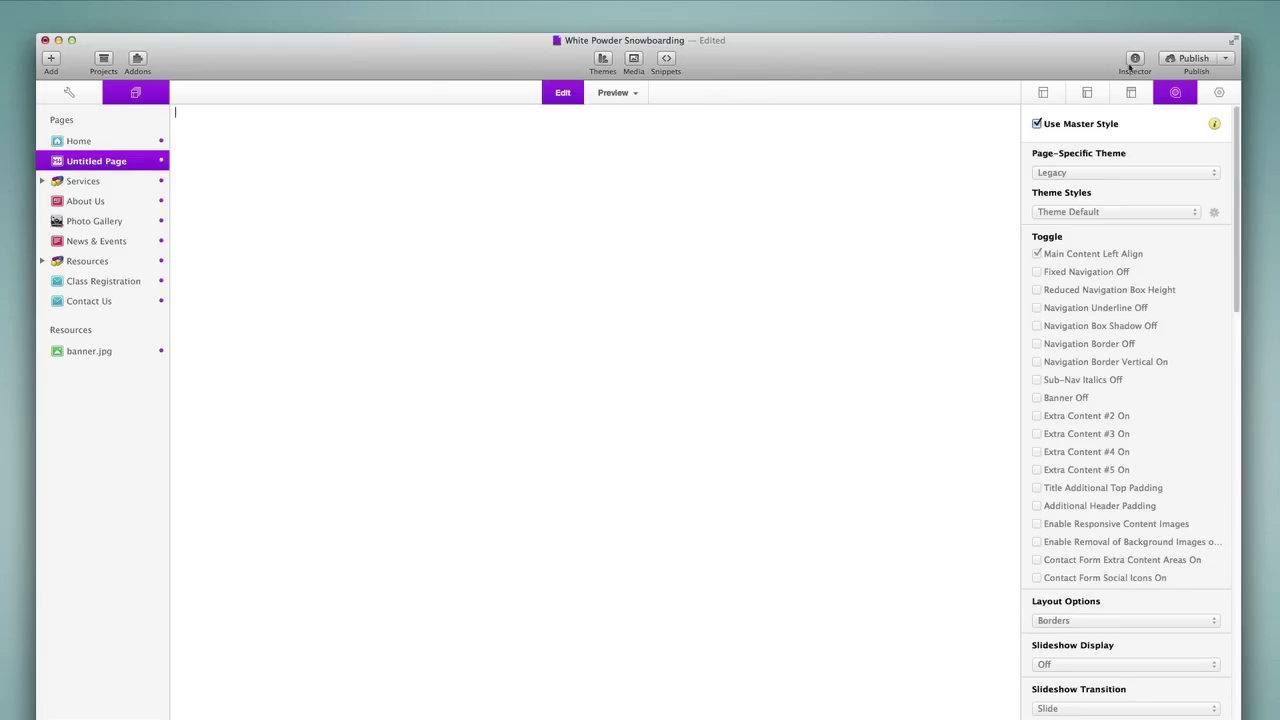
pyautogui.click(1220, 93)
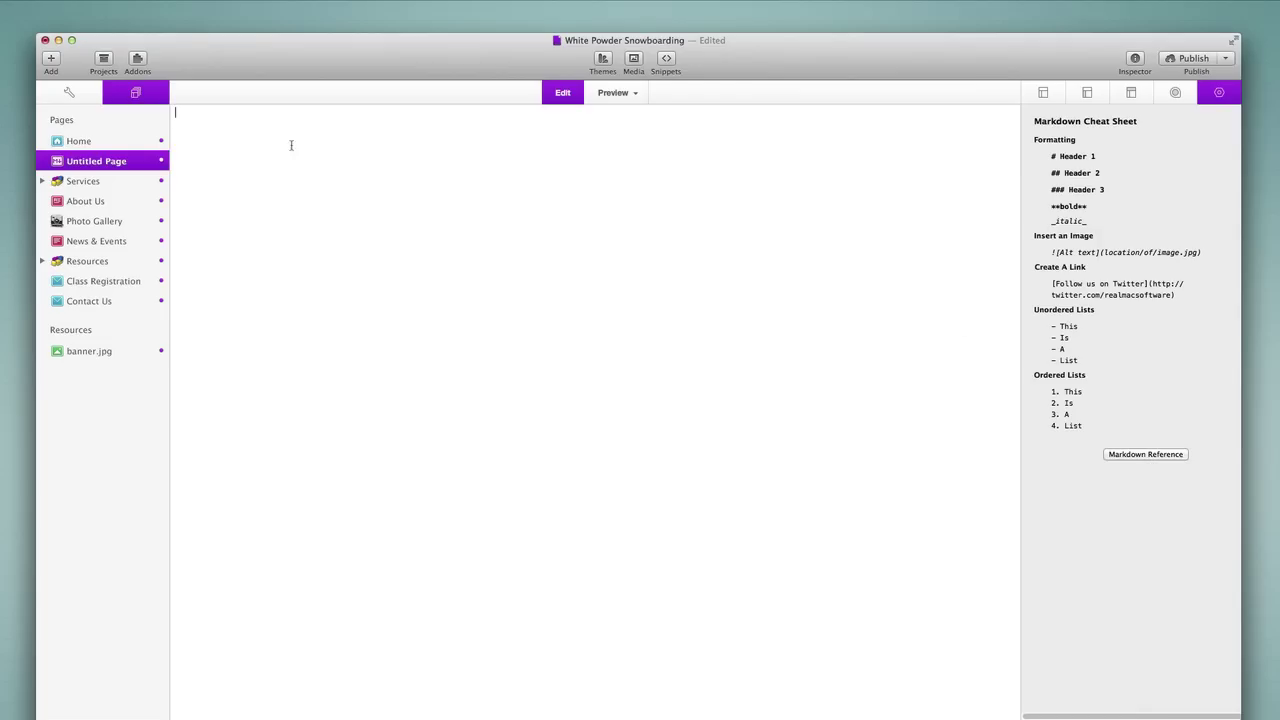
# - Preview the Home page with the Inspector closed, showing Untitled Page in its navigation
pyautogui.click(97, 145)
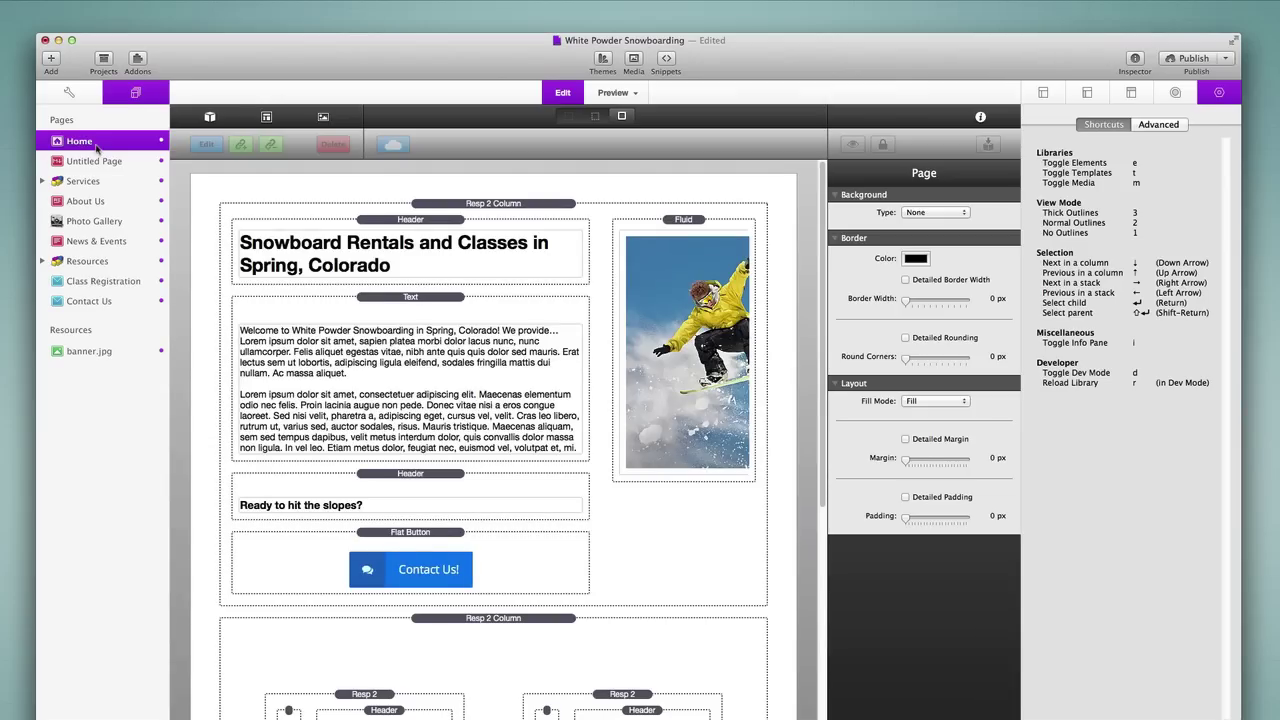
pyautogui.click(610, 93)
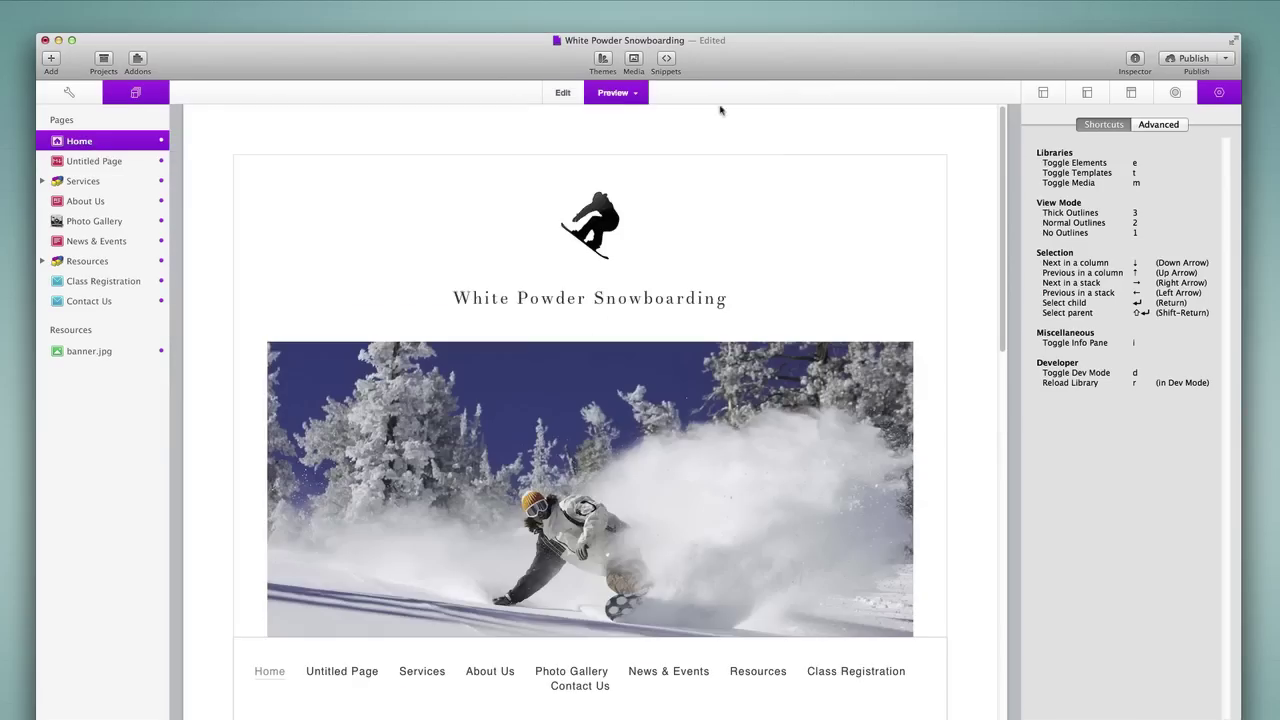
pyautogui.click(1135, 60)
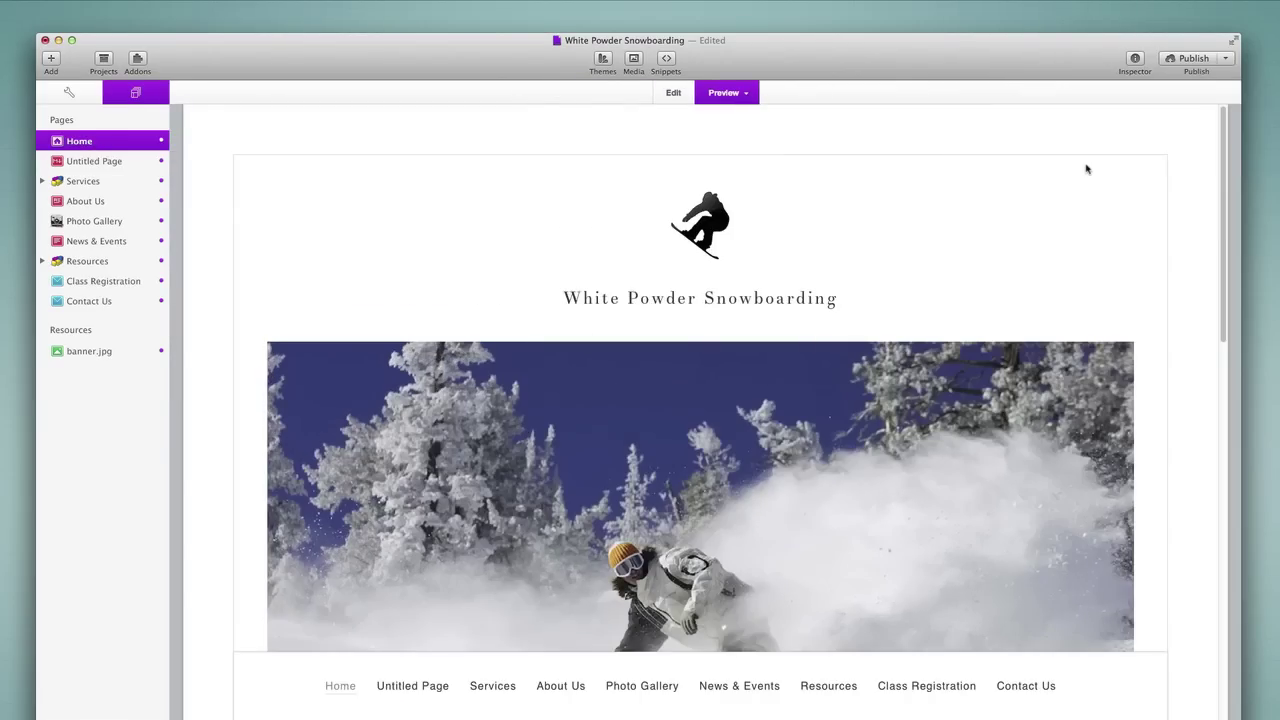